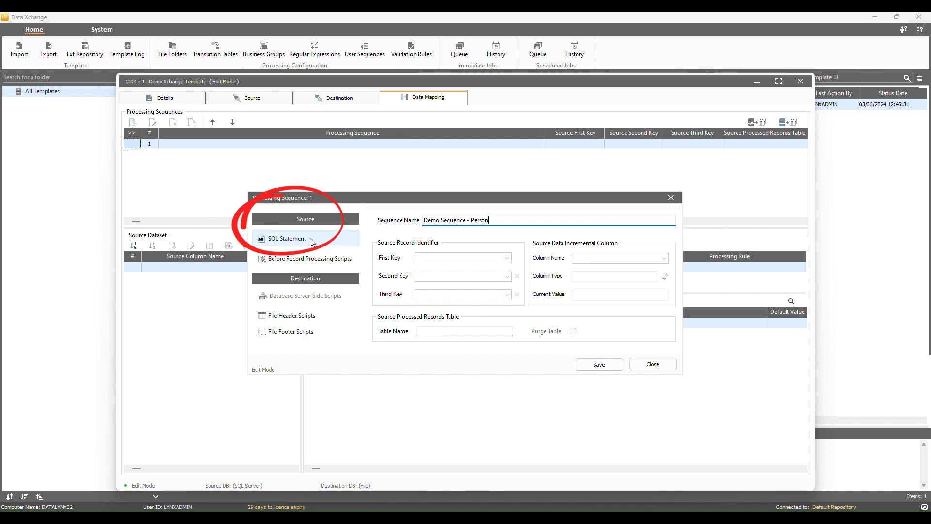
# Define the sequence's source SQL statement as "Select * From Person.Person", validate it against the data source, and save it.
pyautogui.click(310, 238)
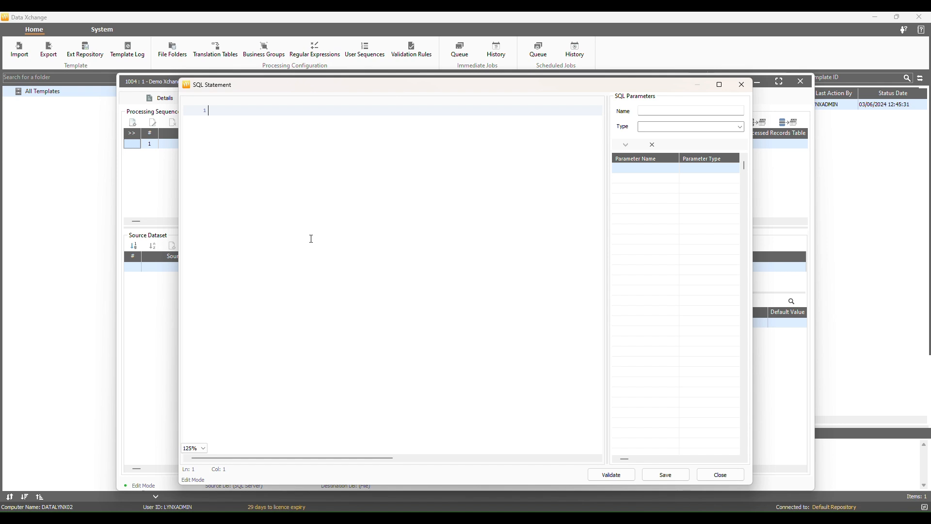
pyautogui.write('SZ')
pyautogui.press('BackSpace')
pyautogui.write('elect * From Person.Person')
pyautogui.click(612, 474)
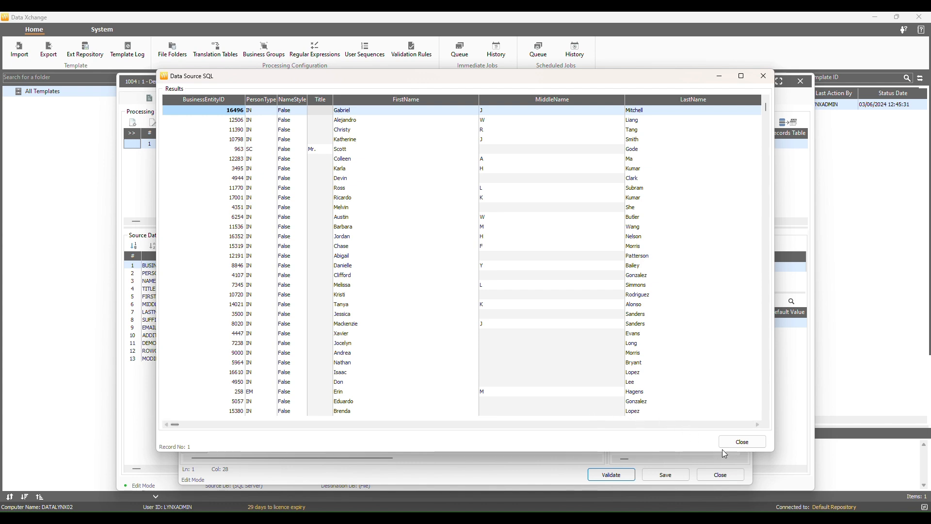
pyautogui.click(734, 442)
pyautogui.click(667, 475)
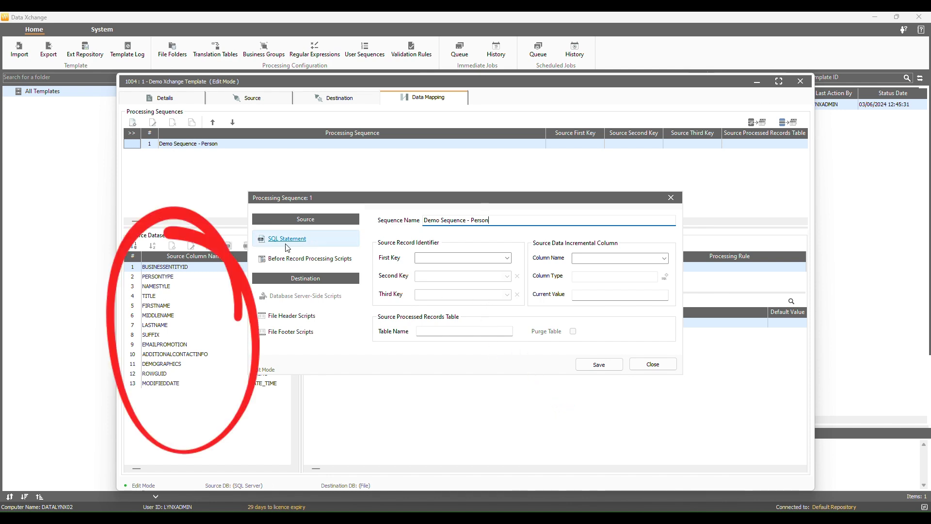
# Set the source record identifier's first key to BUSINESSENTITYID.
pyautogui.click(507, 258)
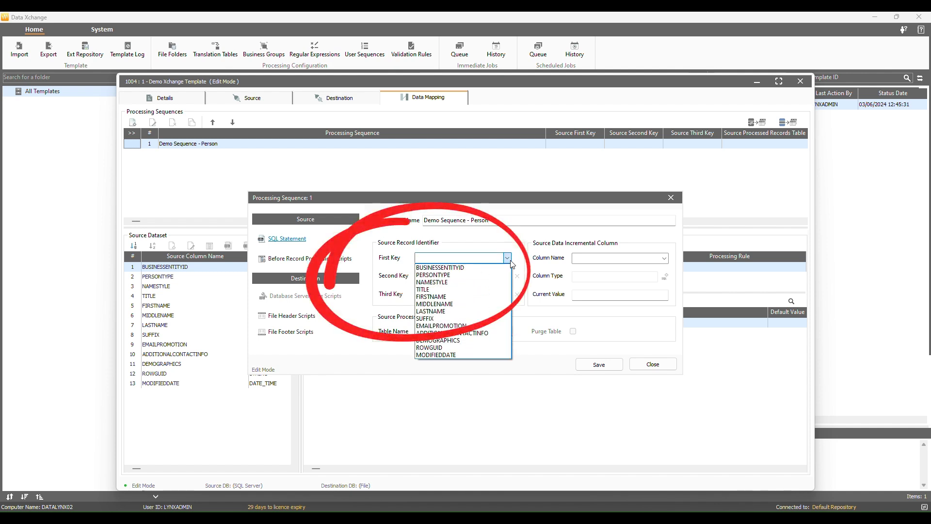
pyautogui.click(486, 268)
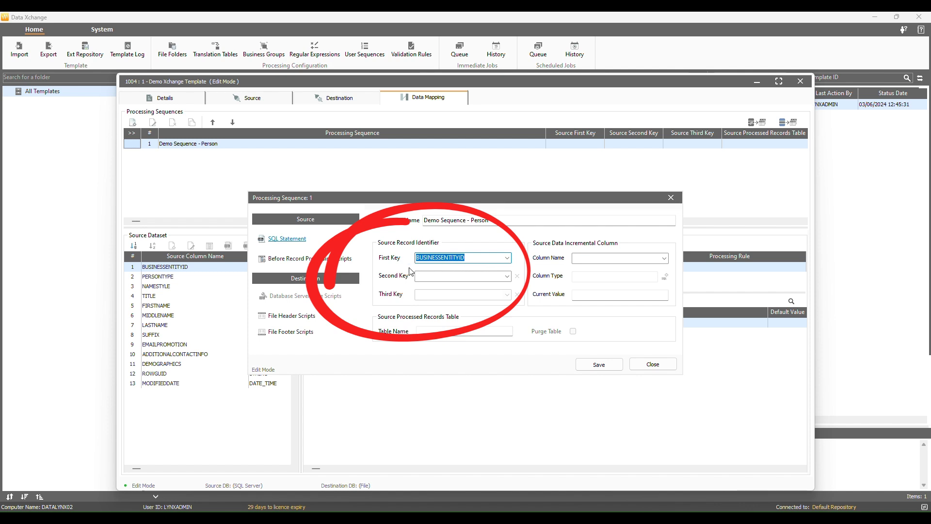
# Draft a before-record processing script with an If..Else block, inserting TITLE in the then branch and EMAILPROMOTION in the else branch.
pyautogui.click(332, 263)
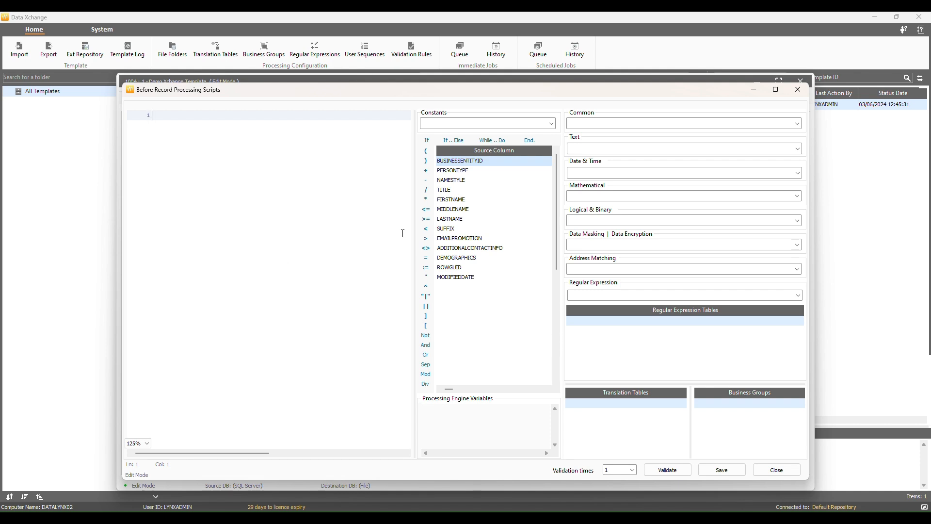
pyautogui.click(456, 140)
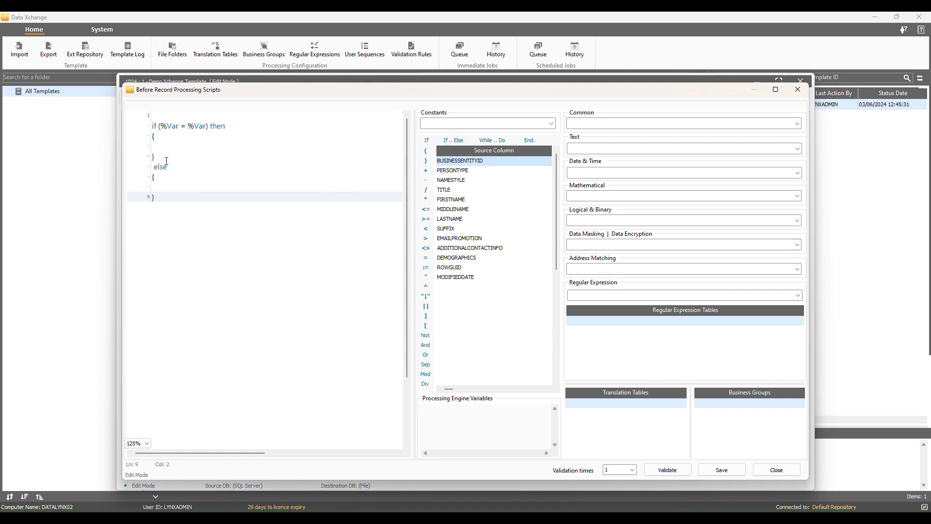
pyautogui.click(159, 147)
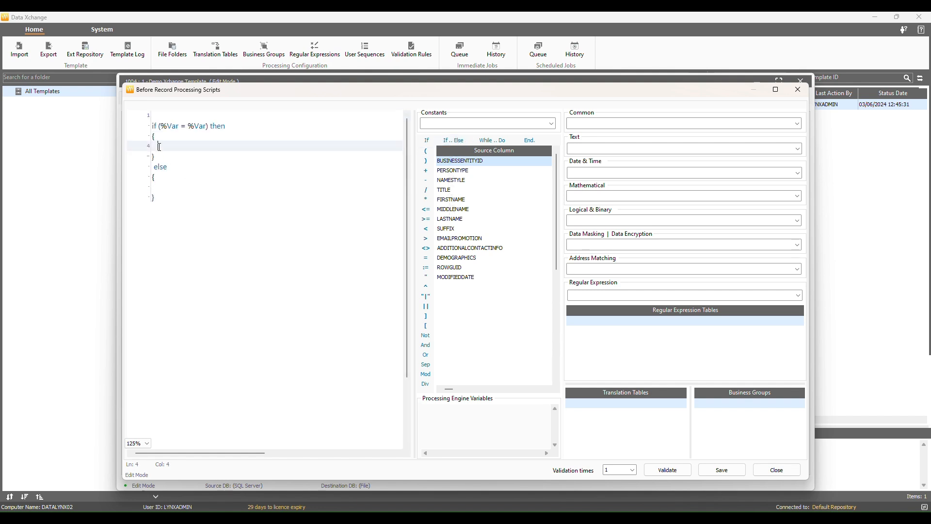
pyautogui.click(450, 190)
pyautogui.doubleClick(451, 193)
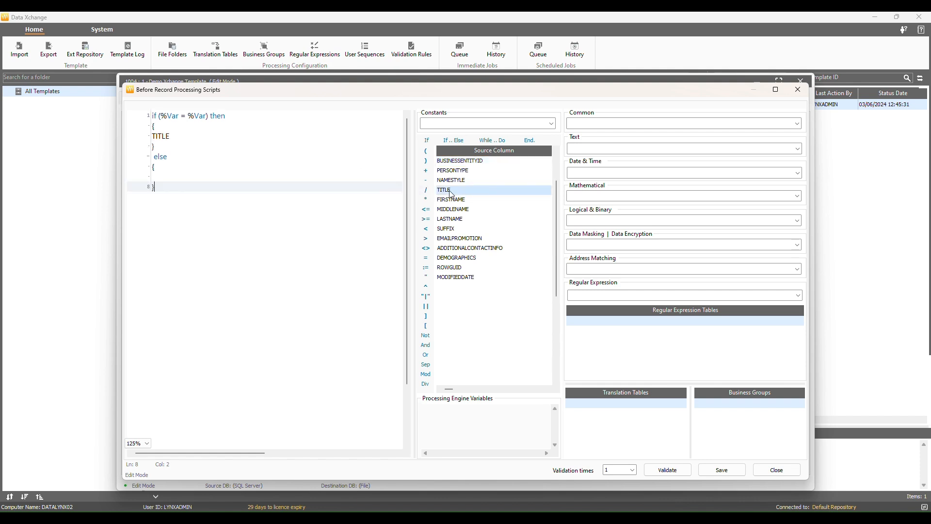
pyautogui.click(173, 178)
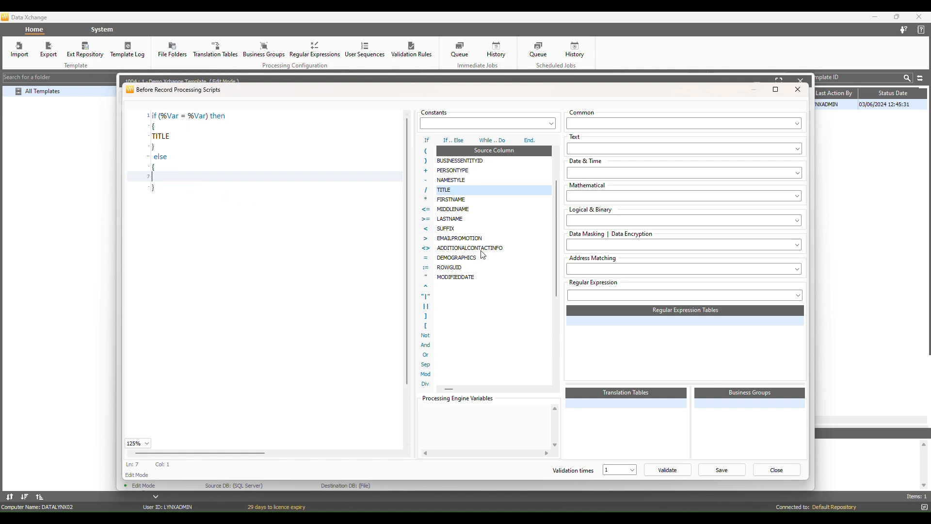
pyautogui.doubleClick(472, 241)
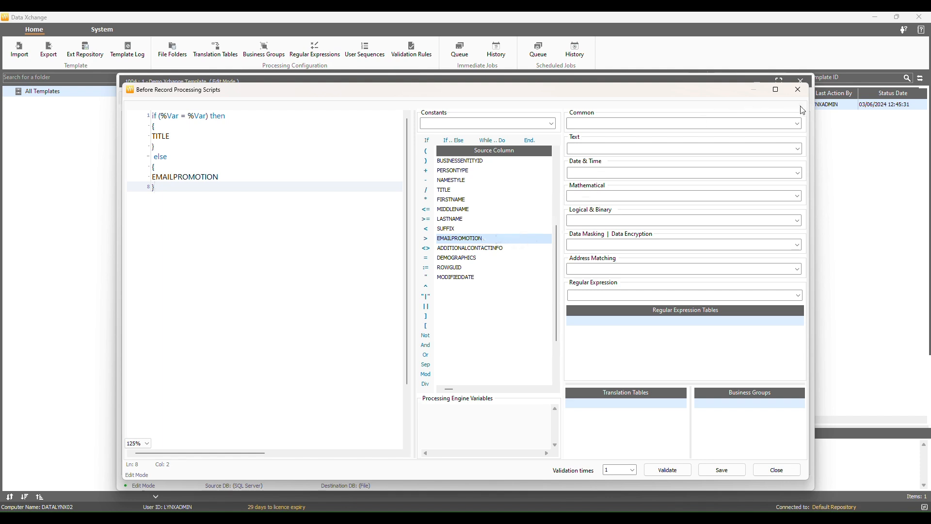
# Examine the script function lists from Common and Text through Data Masking and Regular Expression, then leave the script editor without saving.
pyautogui.click(797, 124)
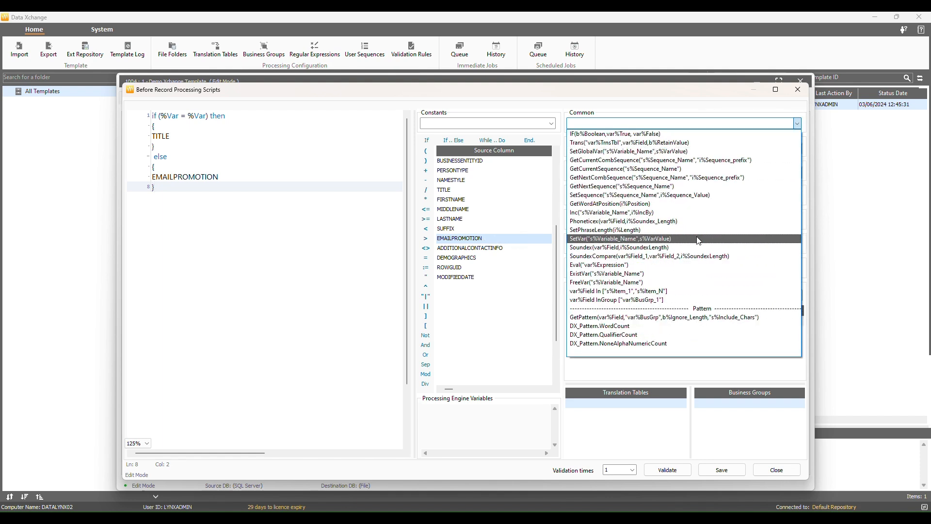
pyautogui.click(797, 123)
pyautogui.click(797, 148)
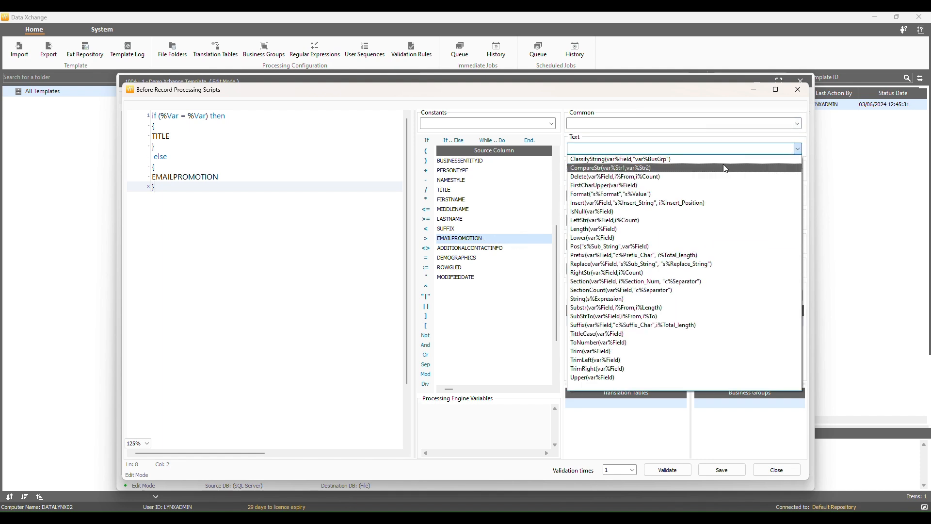
pyautogui.click(798, 148)
pyautogui.click(798, 173)
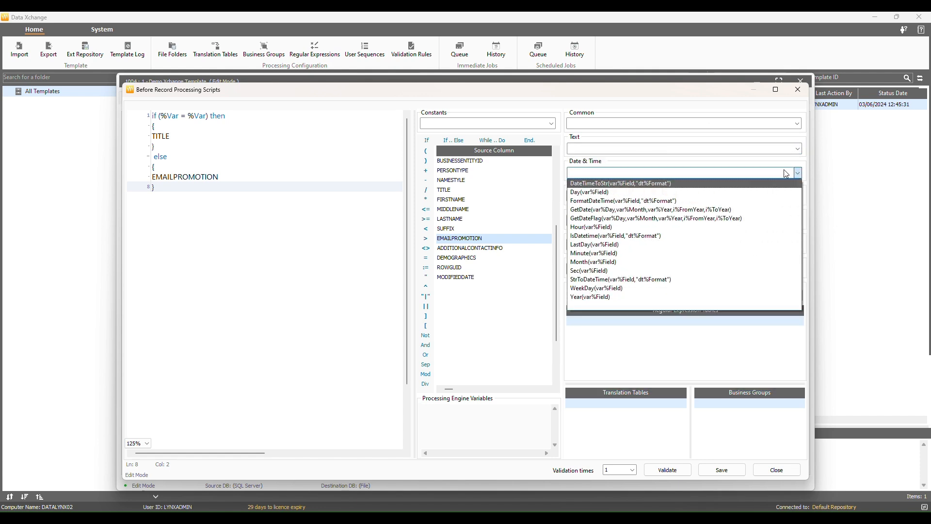
pyautogui.click(797, 173)
pyautogui.click(797, 196)
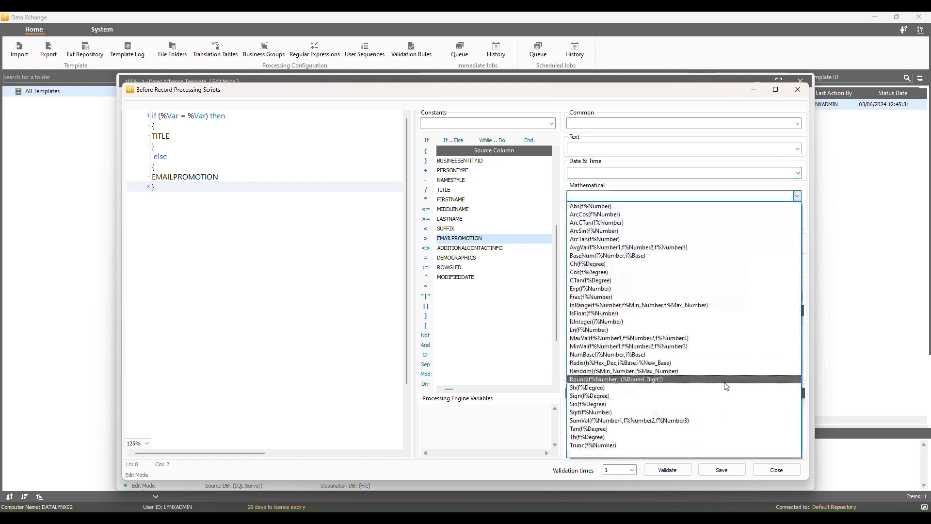
pyautogui.click(797, 196)
pyautogui.click(797, 220)
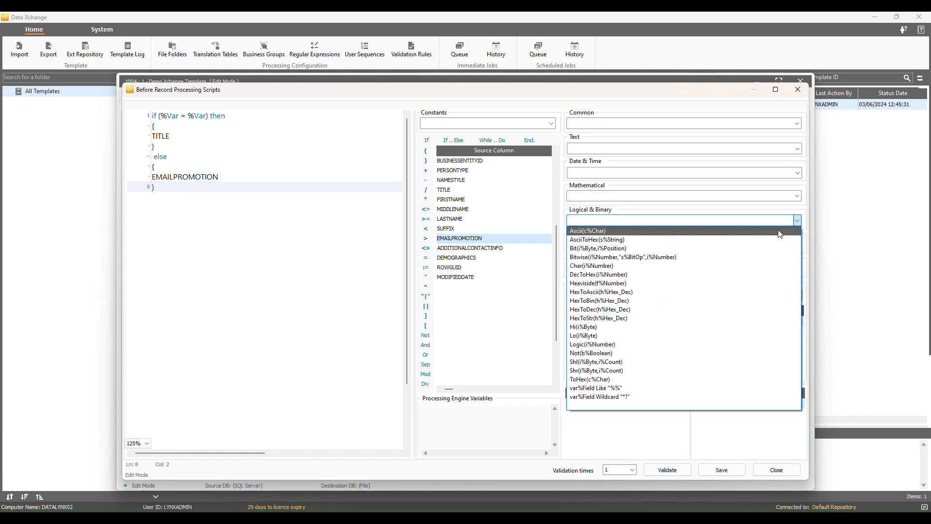
pyautogui.click(797, 220)
pyautogui.click(797, 245)
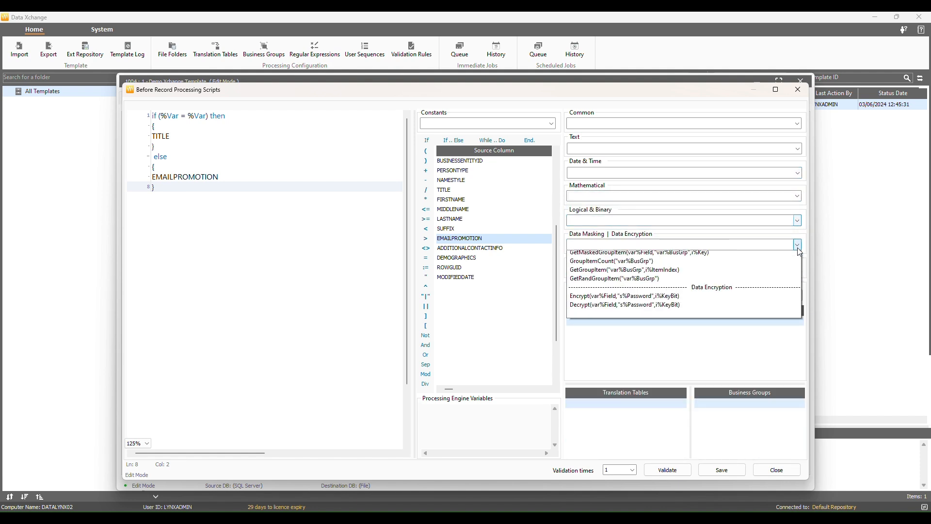
pyautogui.scroll(5, 727, 282)
pyautogui.click(797, 244)
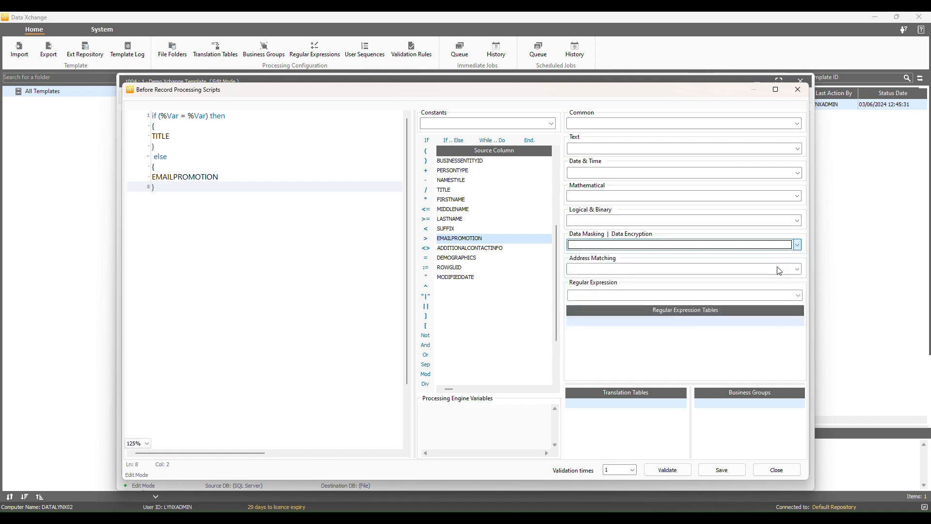
pyautogui.click(801, 294)
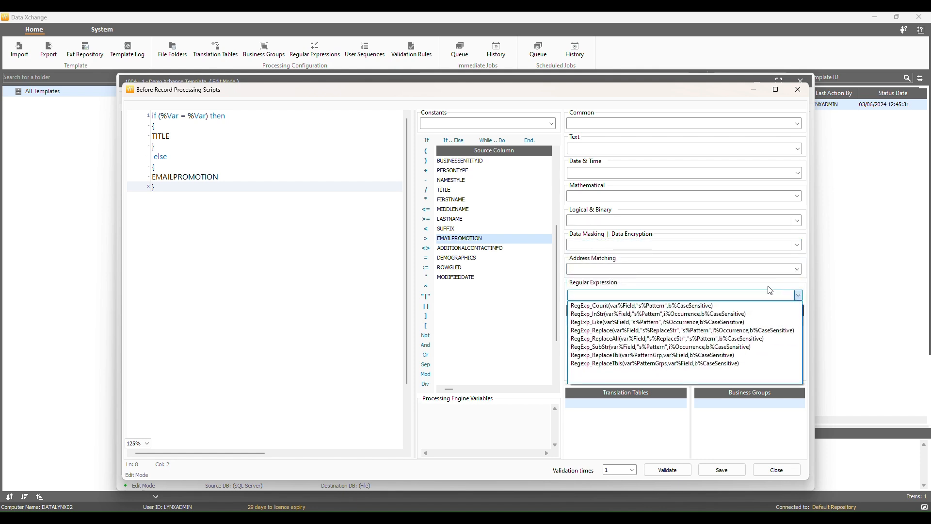
pyautogui.click(802, 295)
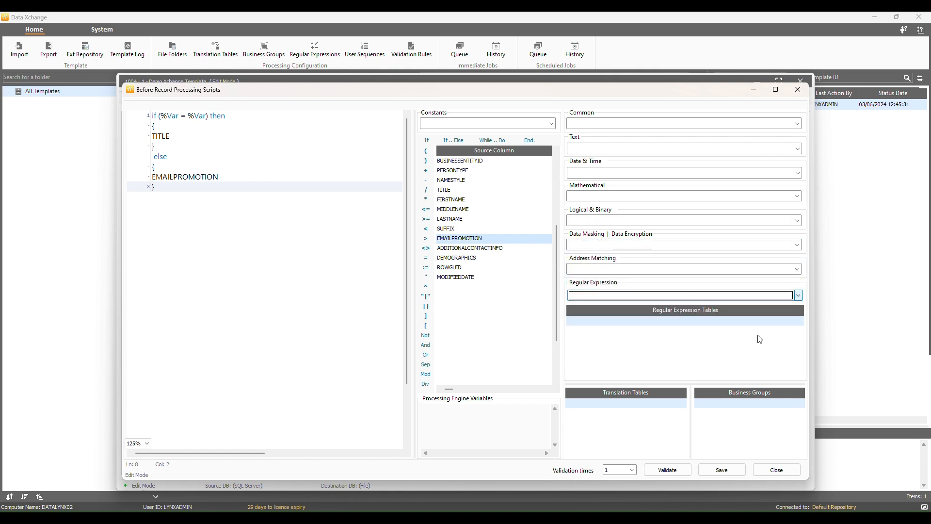
pyautogui.click(782, 475)
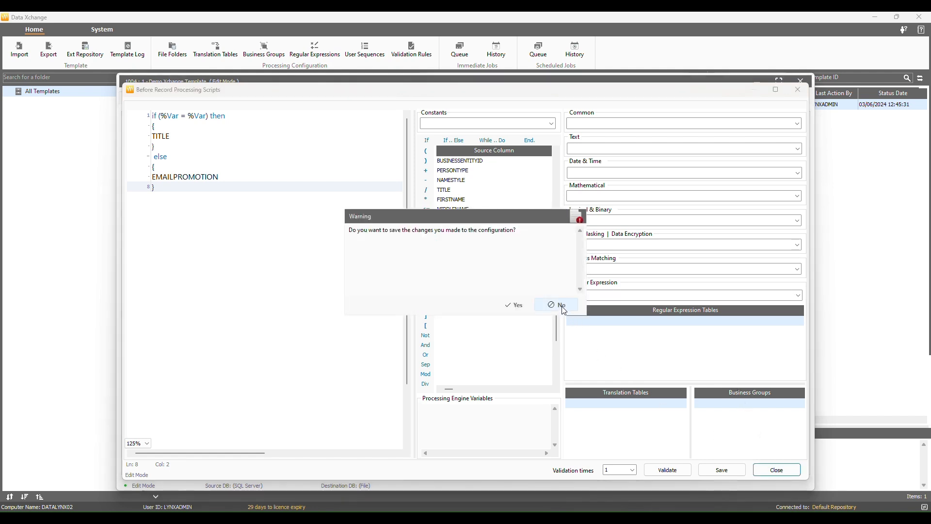
pyautogui.click(558, 305)
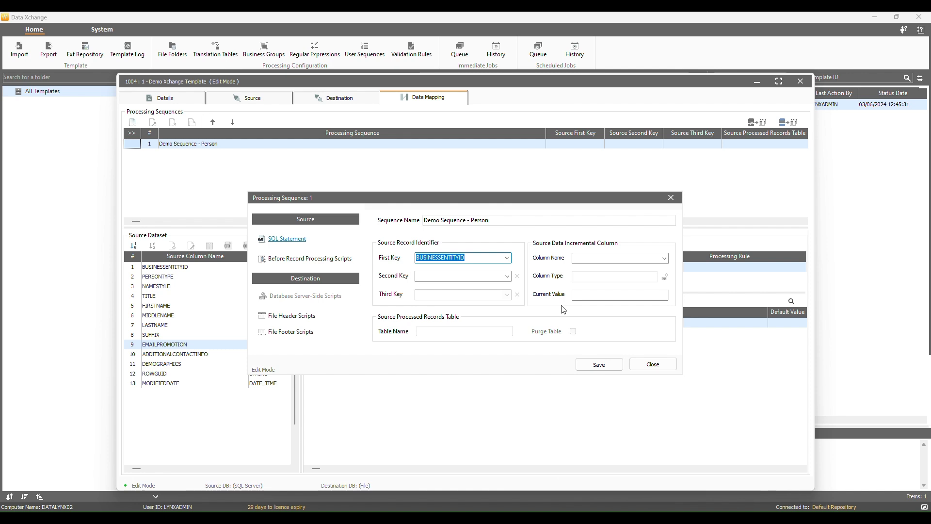
# Set the source data incremental column to BUSINESSENTITYID.
pyautogui.click(664, 261)
pyautogui.click(664, 260)
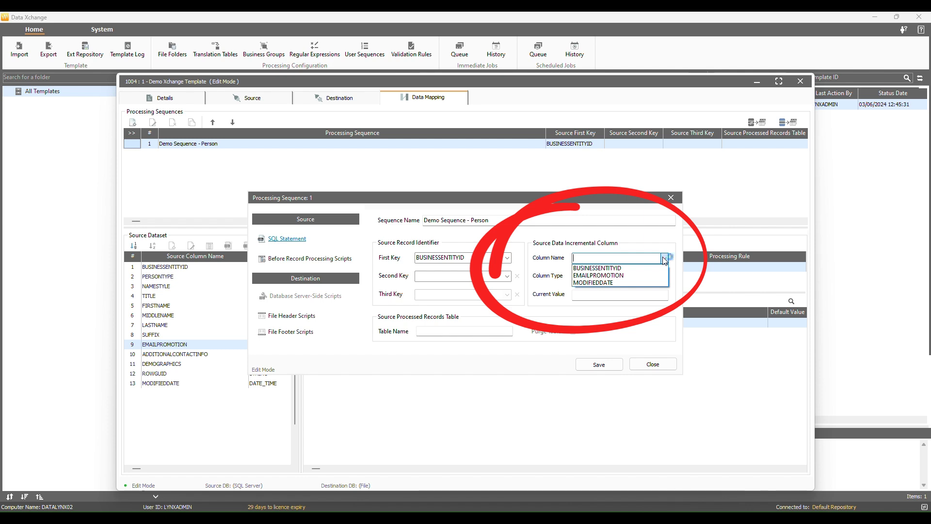
pyautogui.click(641, 268)
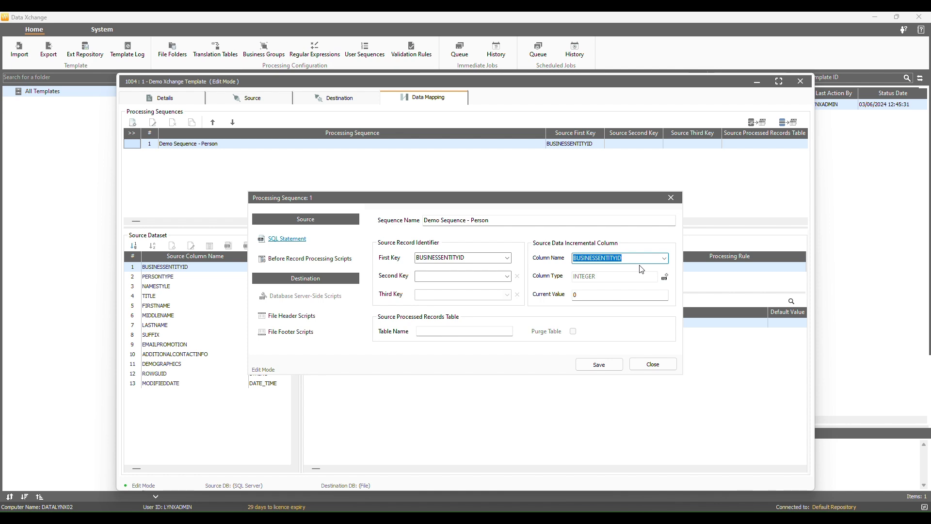
# Generate the incremental WHERE and Order By clauses on BUSINESSENTITYID in the source SQL statement, save it, and review the saved statement.
pyautogui.click(665, 279)
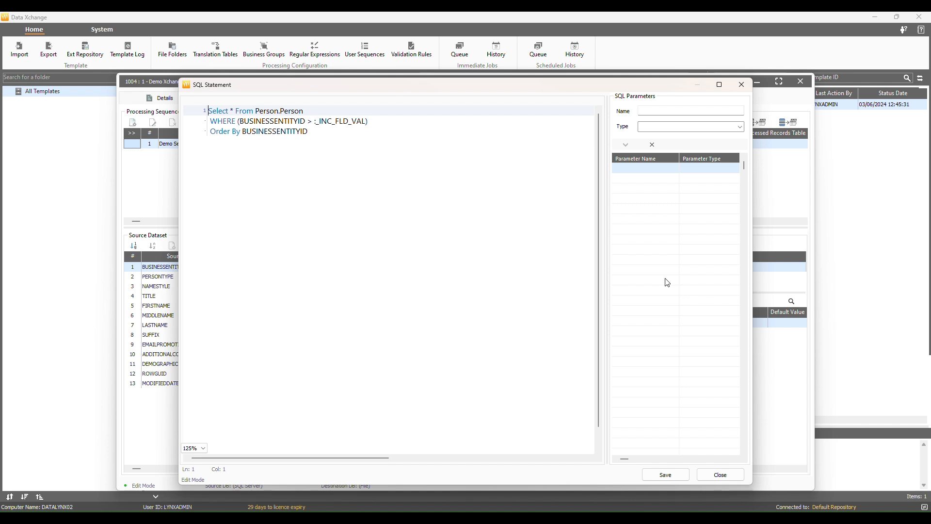
pyautogui.click(673, 478)
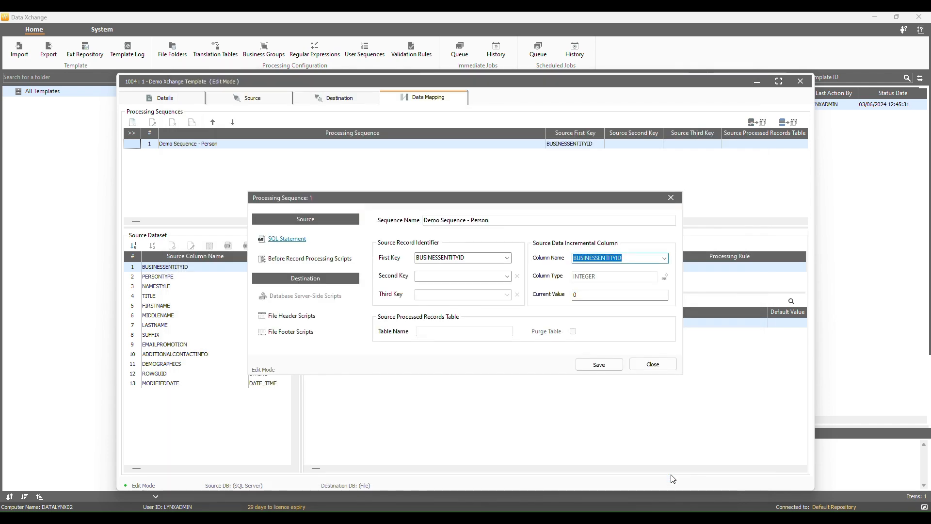
pyautogui.click(302, 239)
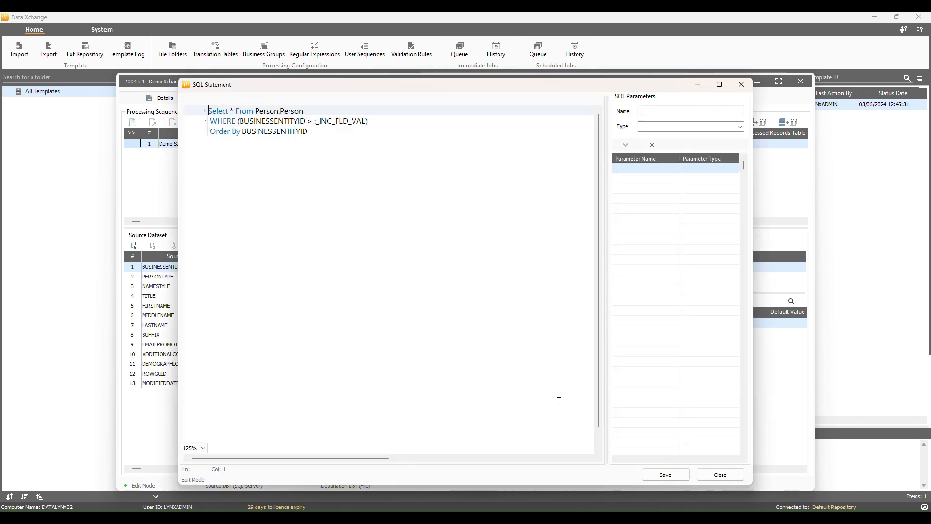
pyautogui.click(664, 474)
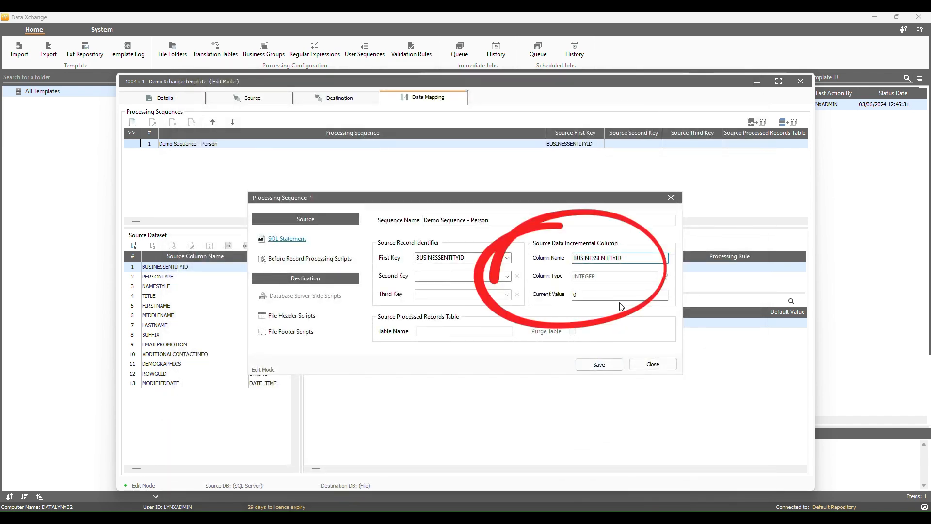
pyautogui.click(604, 294)
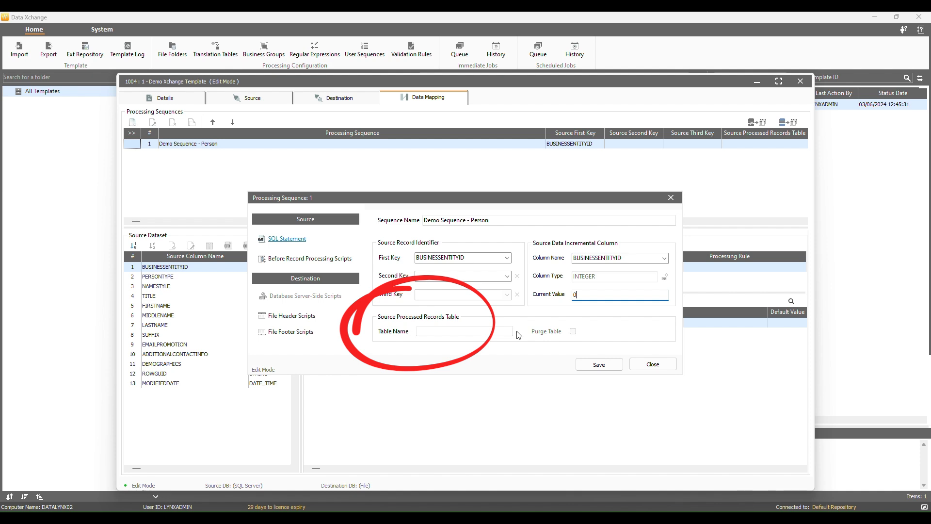
# Create the source processed records table Demo by executing its create scripts on the source database, and enable Purge Table.
pyautogui.click(473, 331)
pyautogui.write('Demo')
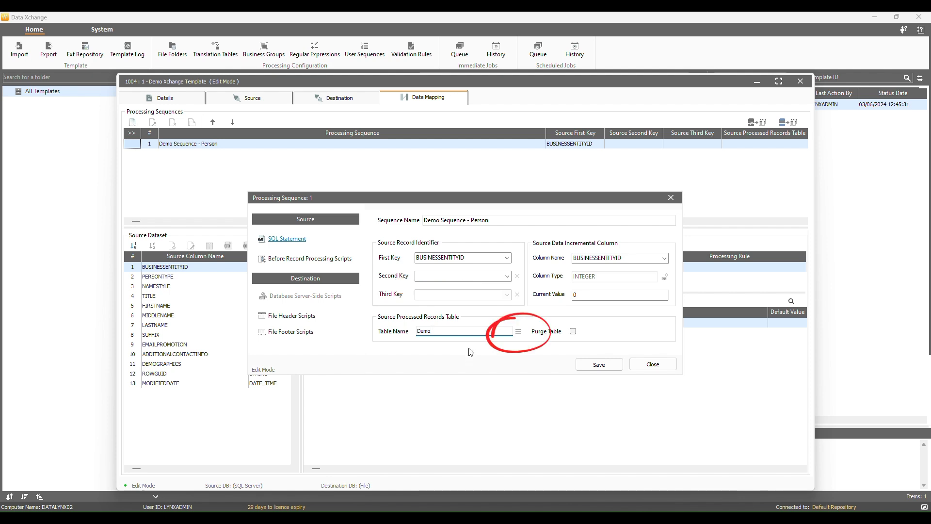
pyautogui.click(518, 332)
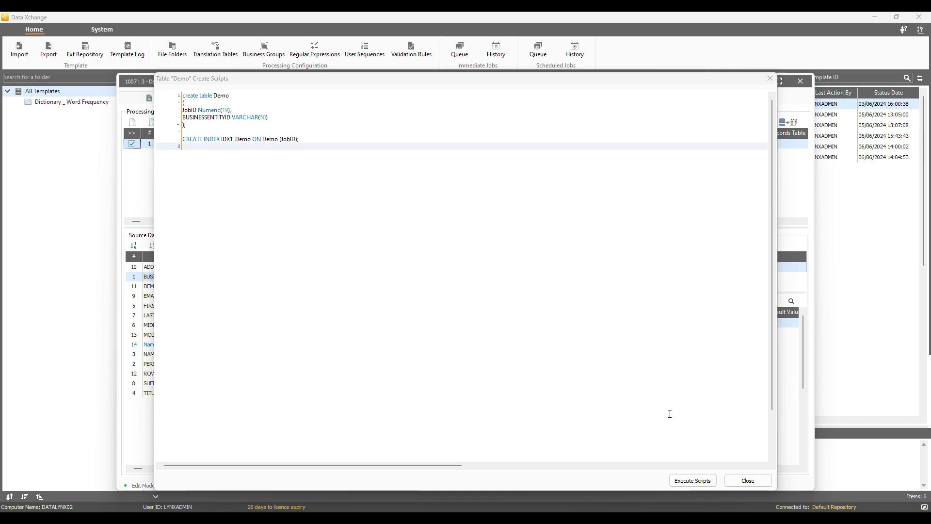
pyautogui.click(693, 481)
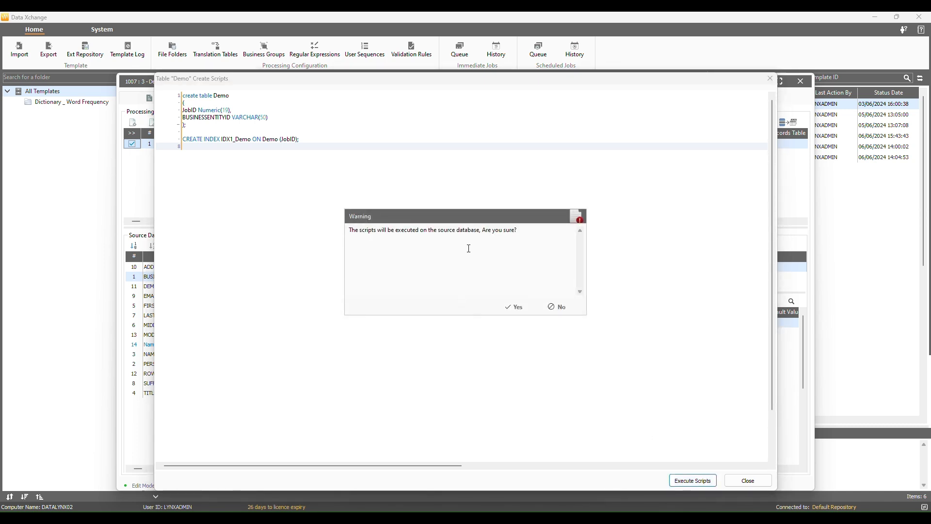
pyautogui.click(513, 307)
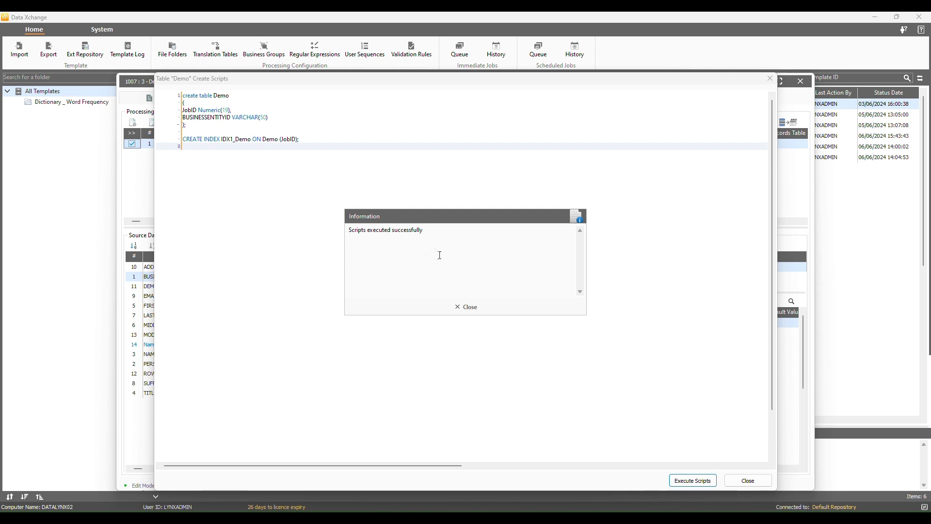
pyautogui.click(470, 307)
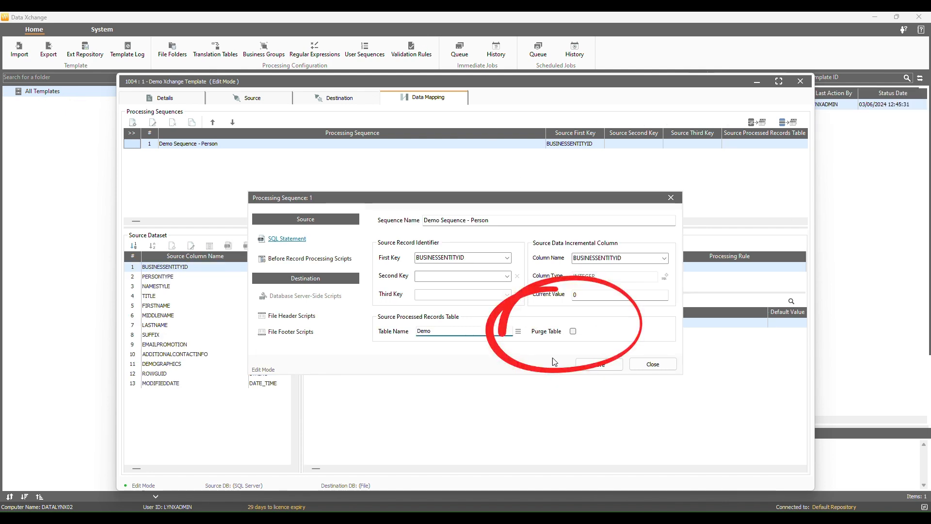
pyautogui.click(574, 332)
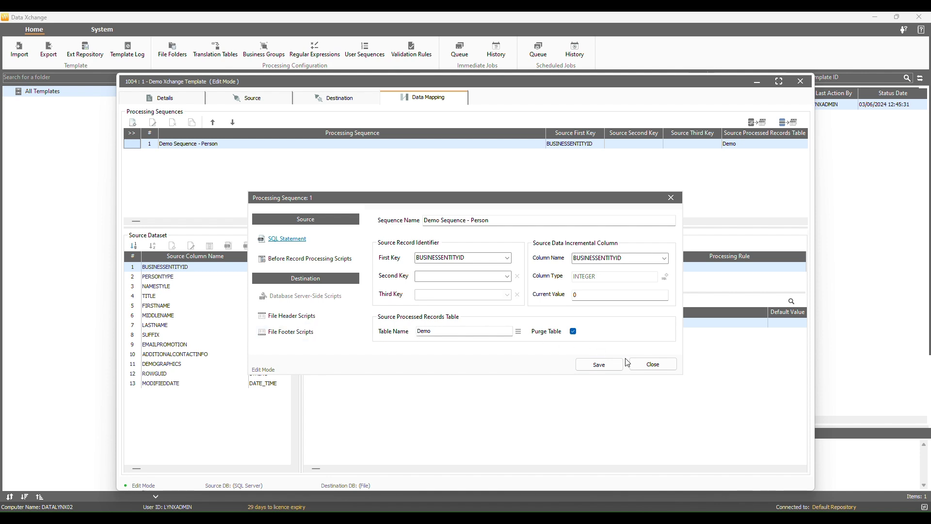
# Save the Demo Sequence - Person processing sequence and its template.
pyautogui.click(600, 364)
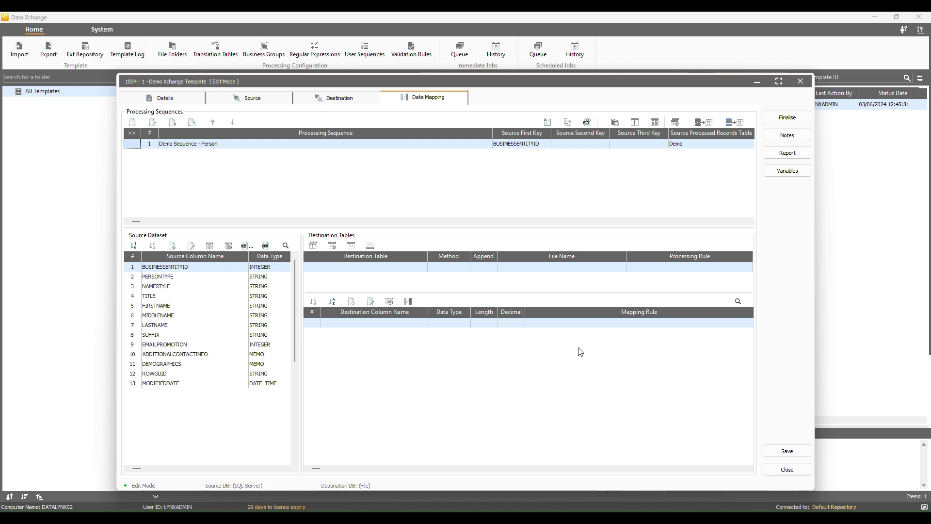
pyautogui.click(787, 451)
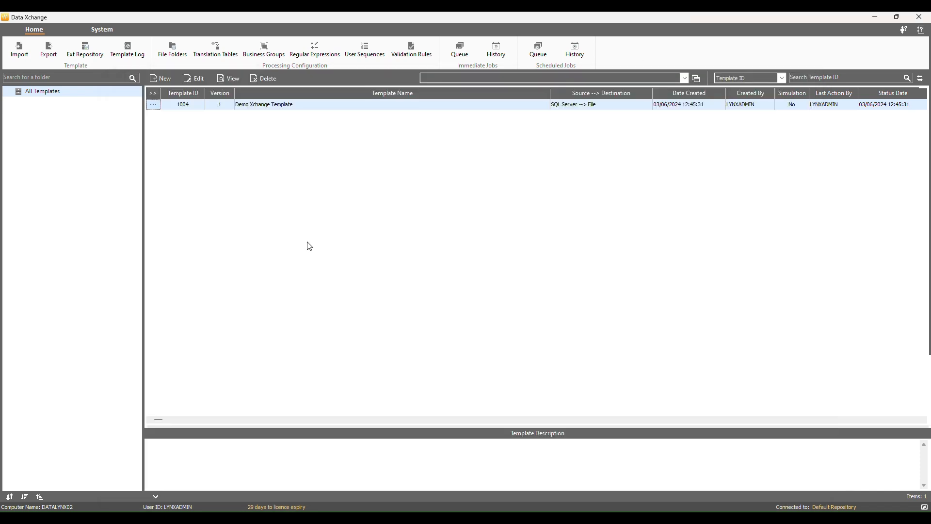
# Create a new template named Demo Xchange - Server Side Script with DATALYNX02 as its processing server.
pyautogui.click(161, 80)
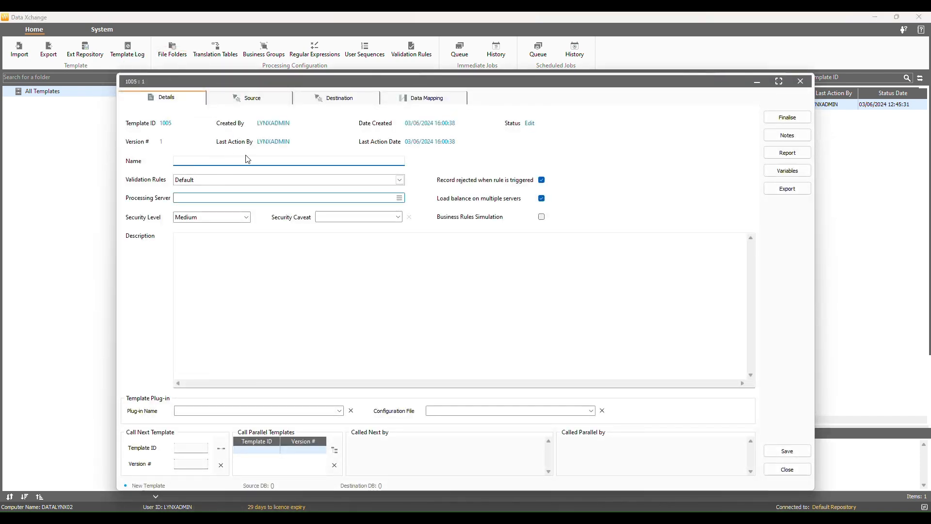
pyautogui.write('Demo Xchange')
pyautogui.write(' - Server Side Scri')
pyautogui.write('po')
pyautogui.click(401, 199)
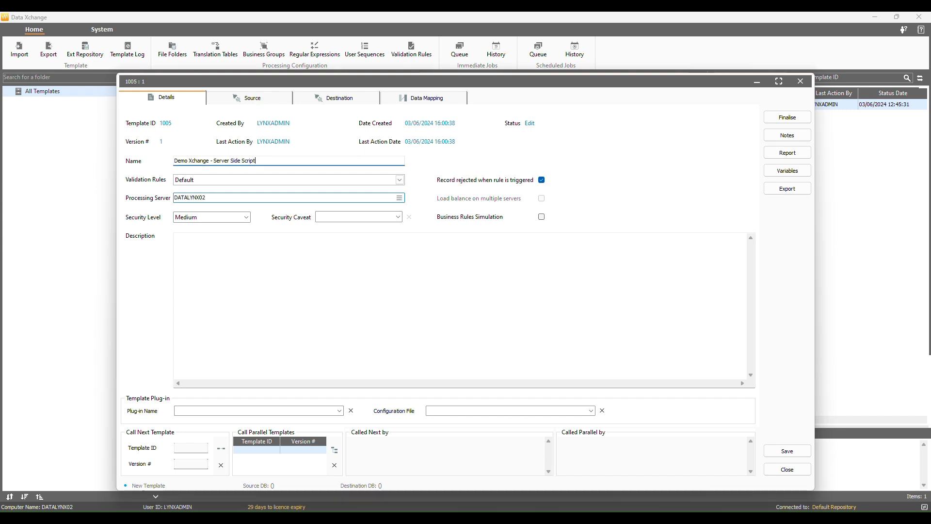
# Configure the source as SQL Server on Datalynx02\SQLEXPRESS with user dx_user, the account password, and the AdventureWorks2019 database.
pyautogui.click(251, 100)
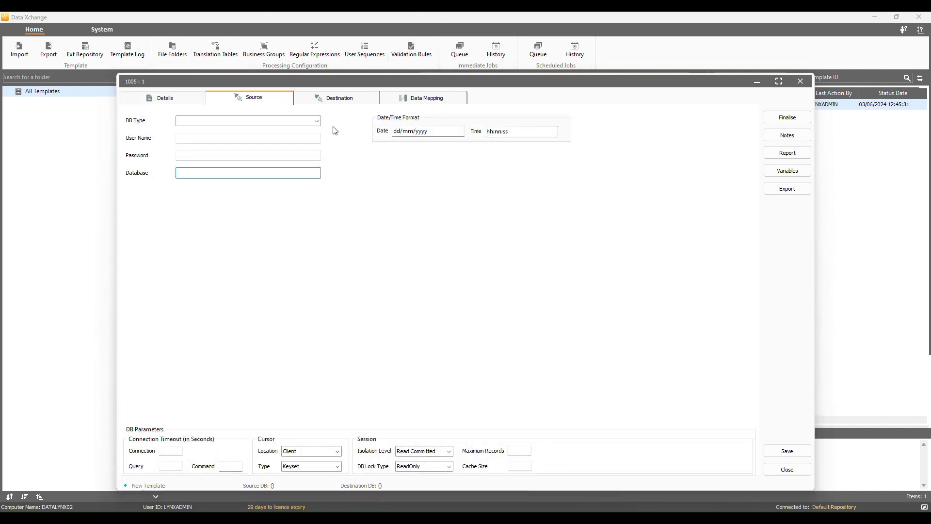
pyautogui.click(316, 120)
pyautogui.click(260, 138)
pyautogui.click(259, 141)
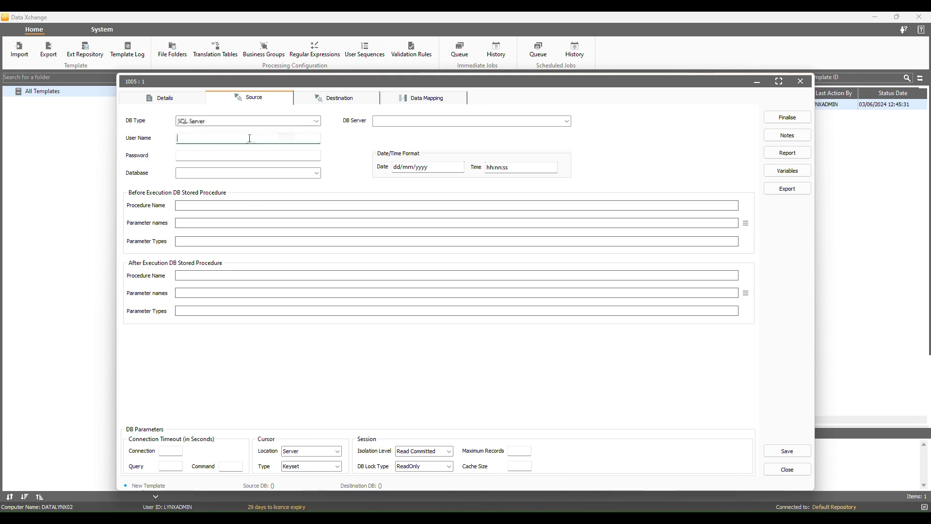
pyautogui.write('dx_user')
pyautogui.click(195, 155)
pyautogui.write('•••••••')
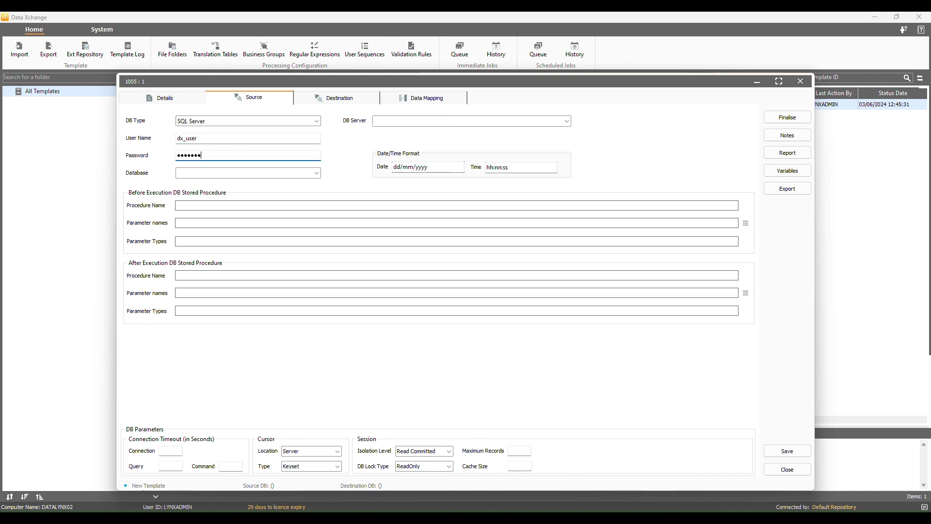
pyautogui.write('••••••••')
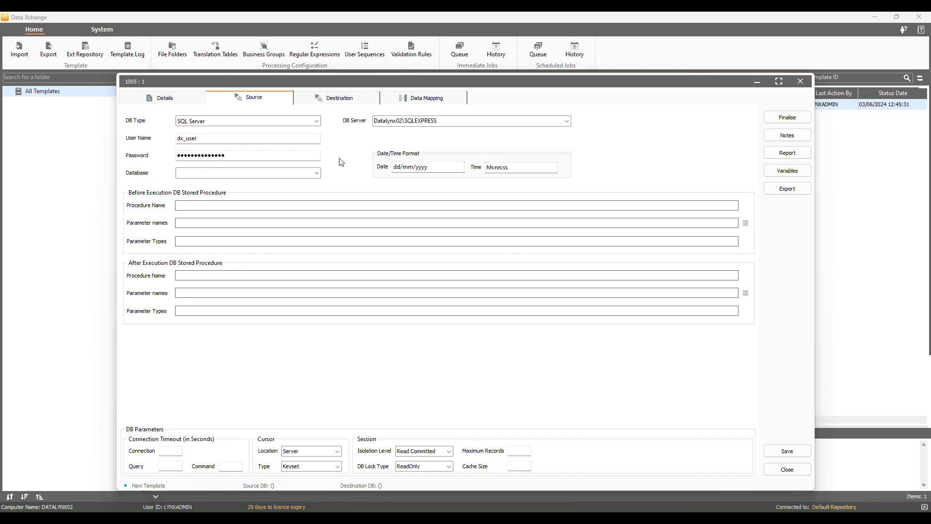
pyautogui.click(316, 173)
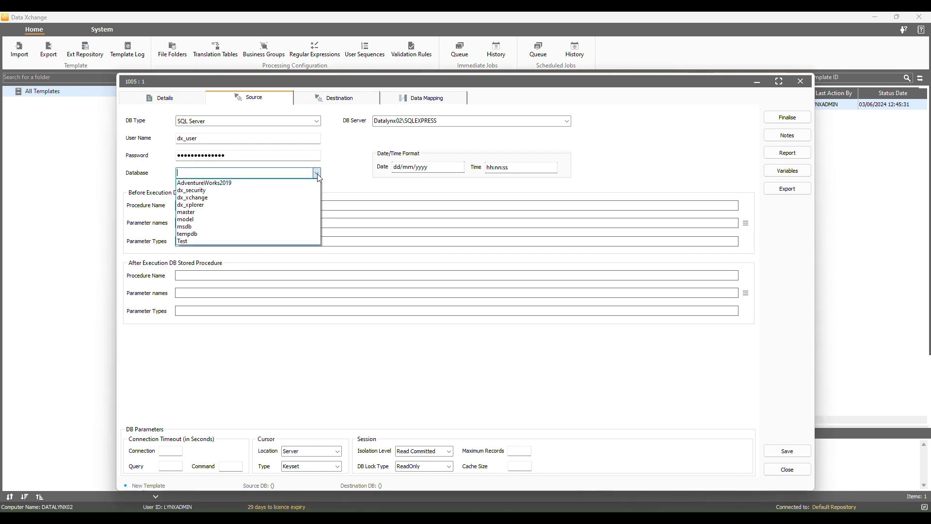
pyautogui.click(246, 183)
# Configure the destination as SQL Server on Datalynx02\SQLEXPRESS with user dx_user, the account password, and the Test database.
pyautogui.click(330, 99)
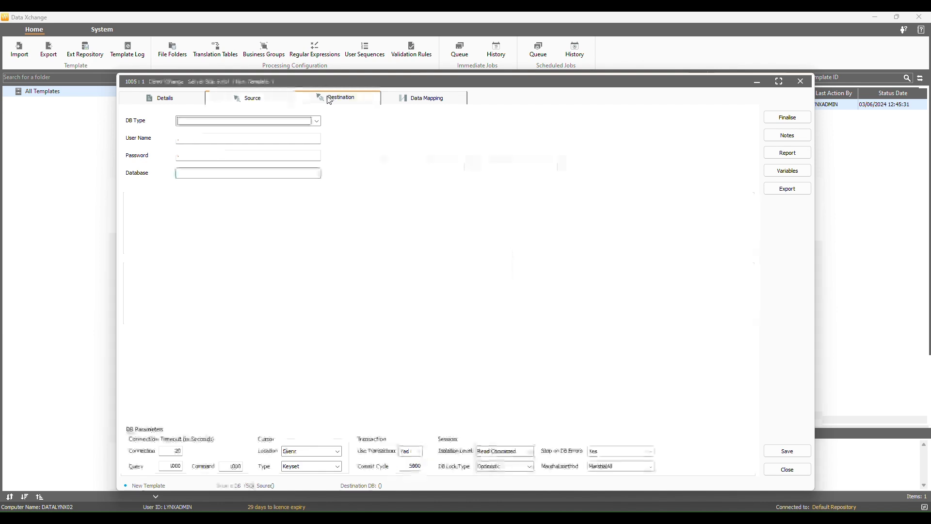
pyautogui.click(318, 125)
pyautogui.click(213, 140)
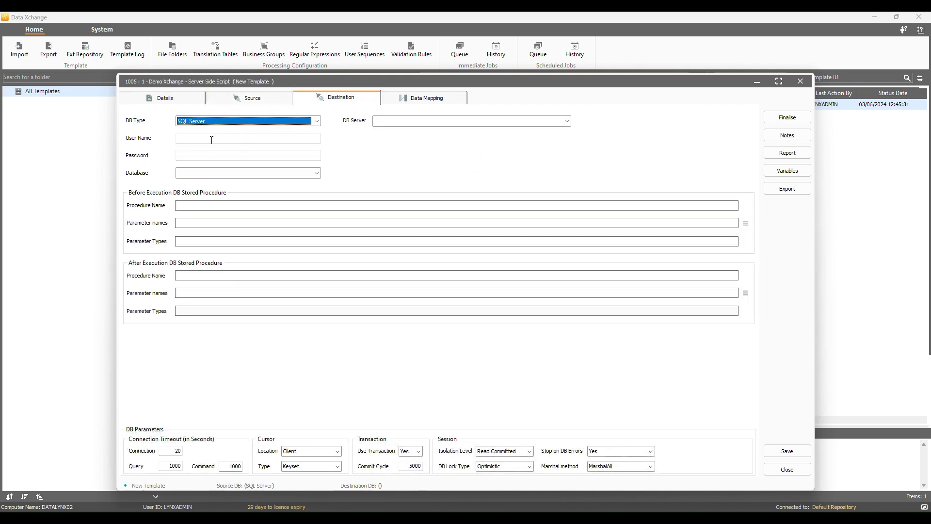
pyautogui.click(454, 117)
pyautogui.click(241, 139)
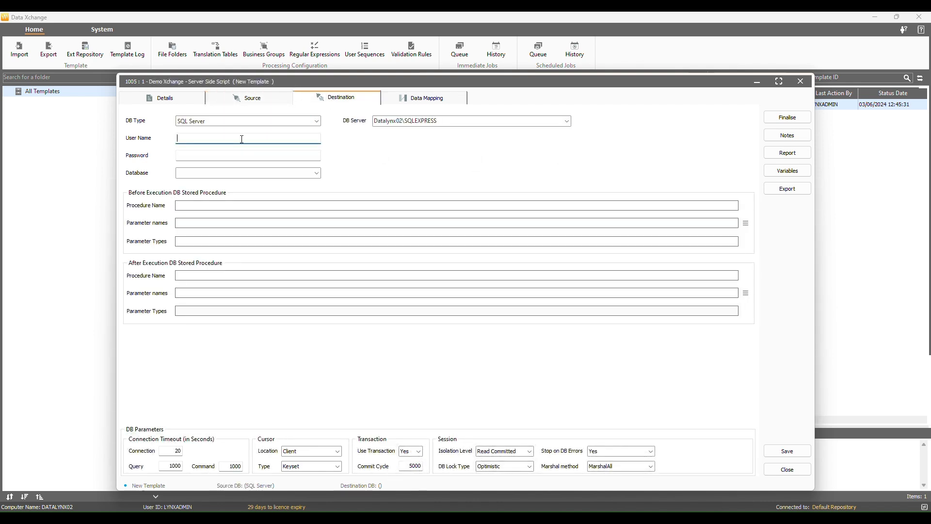
pyautogui.write('dx_user')
pyautogui.click(225, 154)
pyautogui.write('•••••••••••')
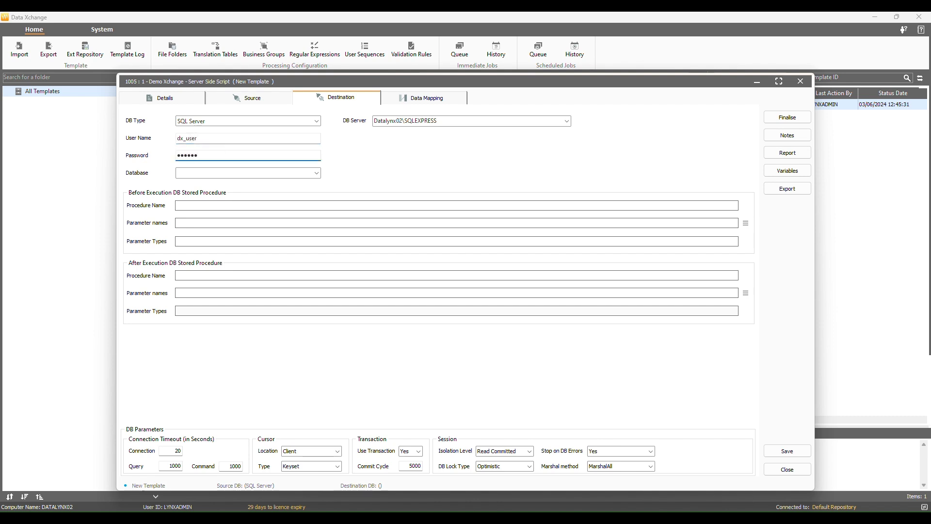
pyautogui.write('••••')
pyautogui.click(316, 173)
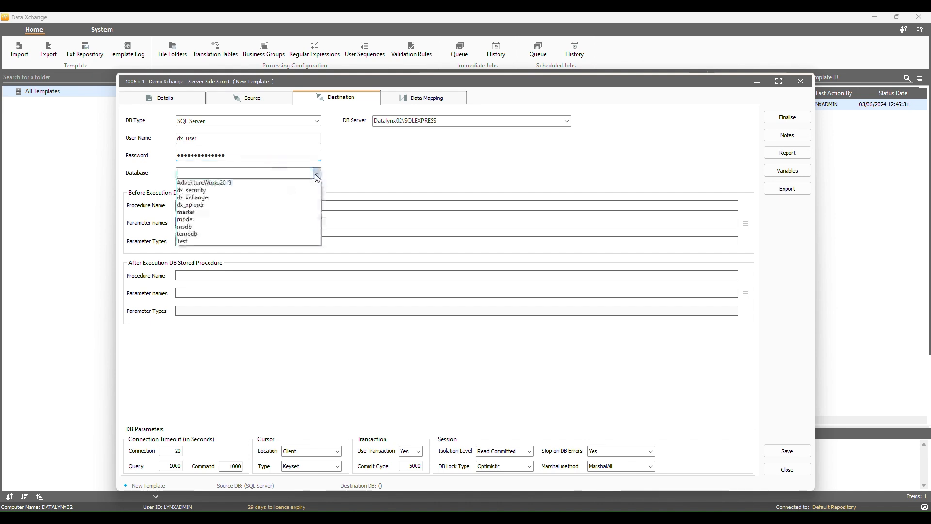
pyautogui.click(195, 242)
# Add a processing sequence named Demo - Person to the template's data mapping.
pyautogui.click(413, 99)
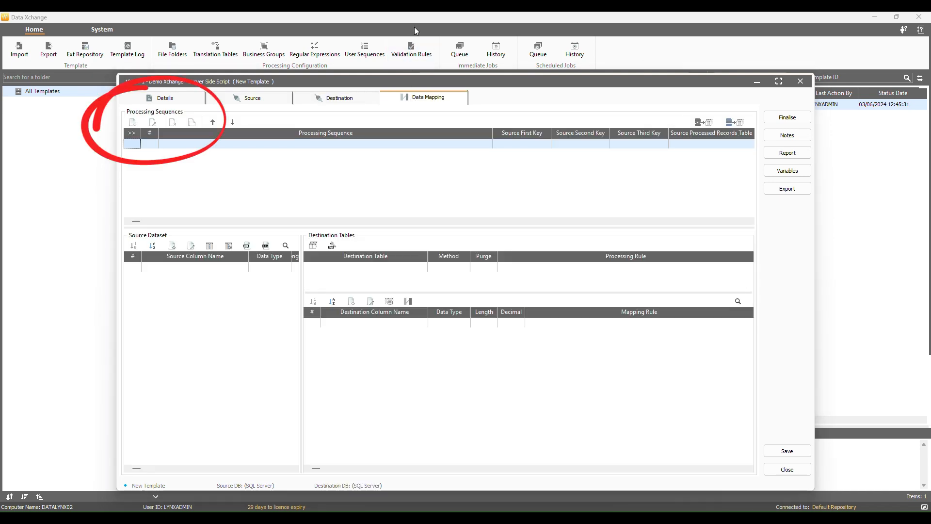
pyautogui.click(133, 122)
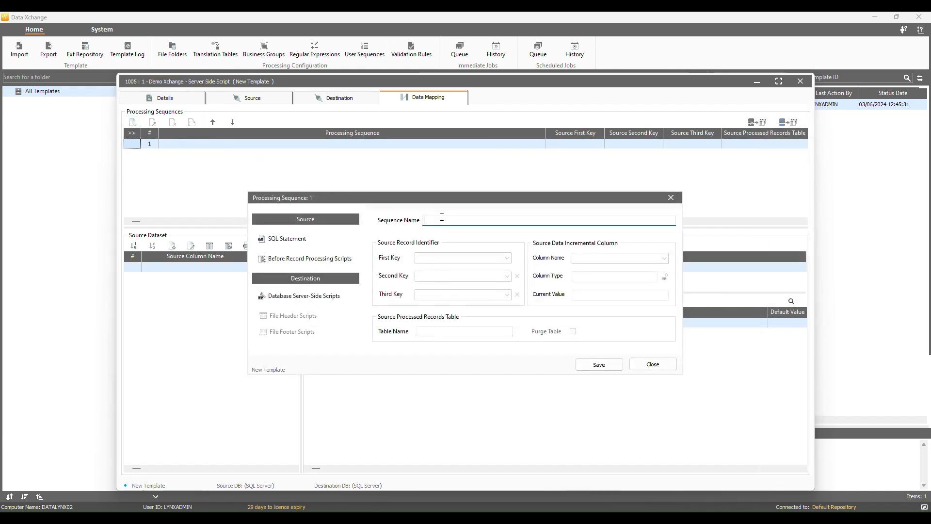
pyautogui.write('Demo')
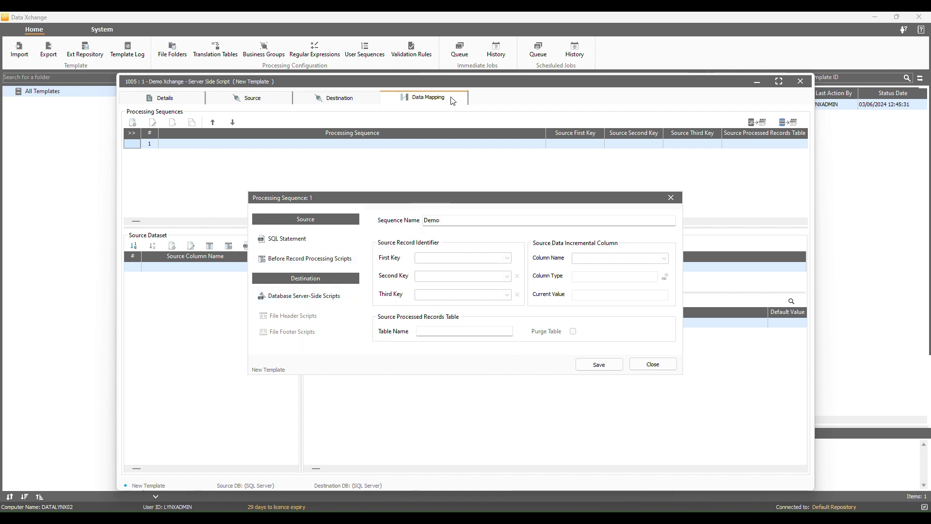
pyautogui.click(453, 219)
pyautogui.write('- Server')
# Enter, validate and save the source SQL Select * From Person.Person, and set the record identifier's first key to BUSINESSENTITYID.
pyautogui.click(287, 238)
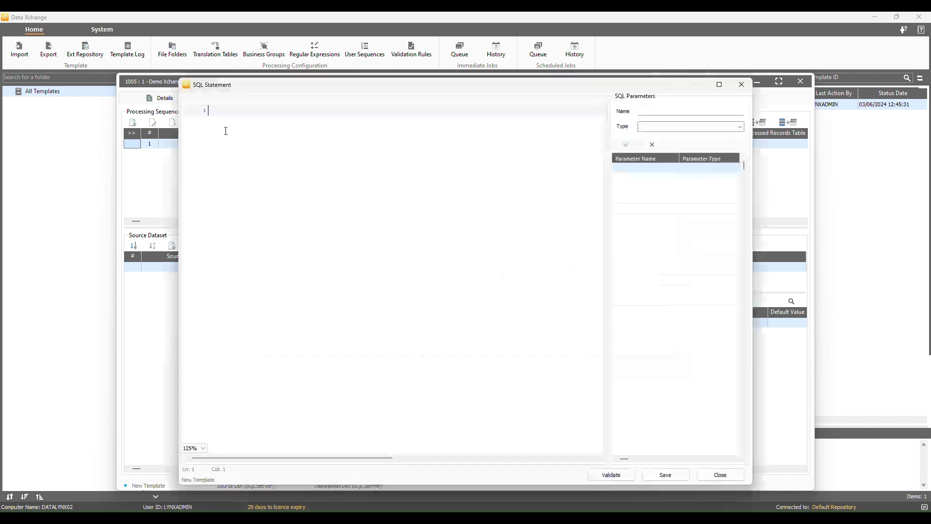
pyautogui.write('Select * From Pe')
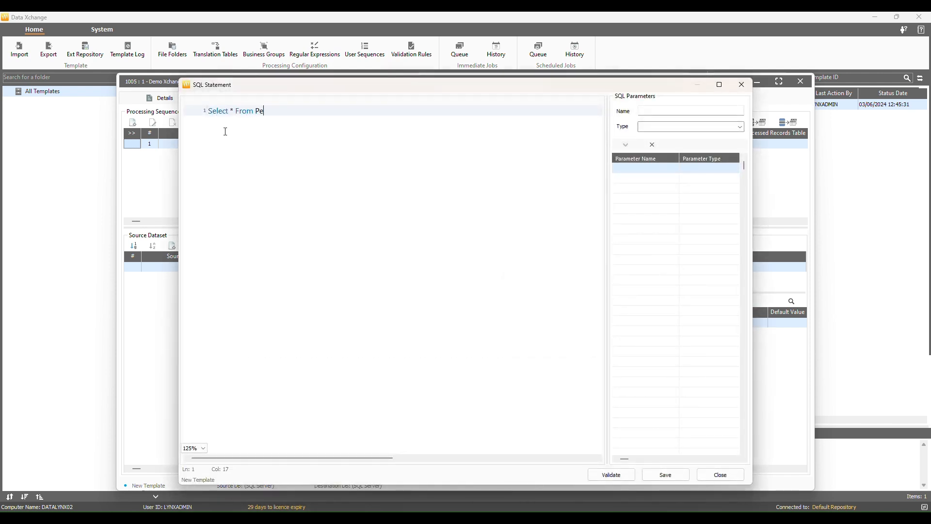
pyautogui.write('rson.Person')
pyautogui.click(613, 474)
pyautogui.click(664, 474)
pyautogui.click(665, 474)
pyautogui.click(473, 257)
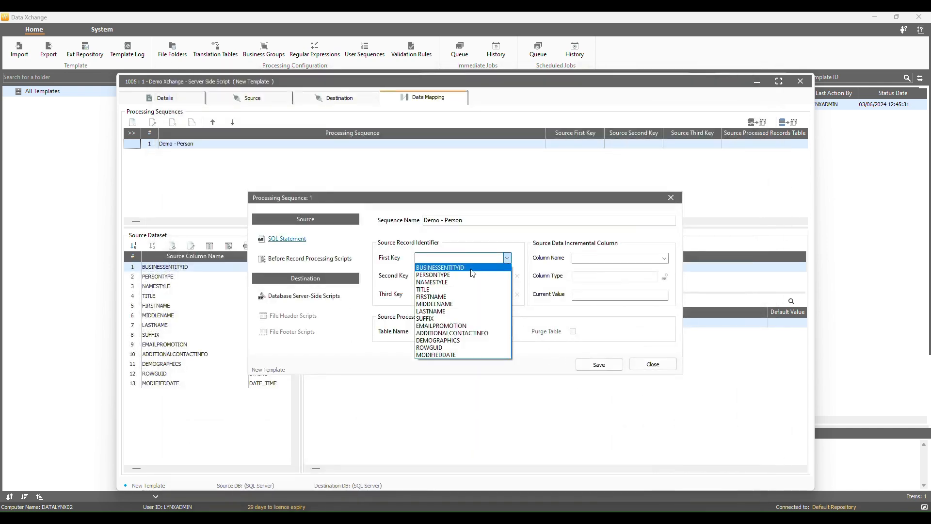
pyautogui.click(473, 267)
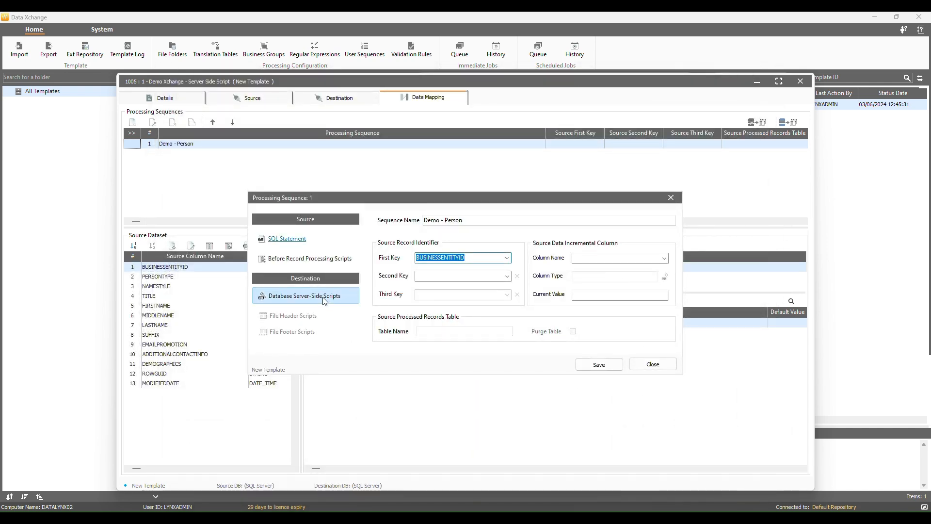
# Draft Create Table Person and Insert Into lines in the database server-side scripts, and leave the editor without saving.
pyautogui.click(325, 299)
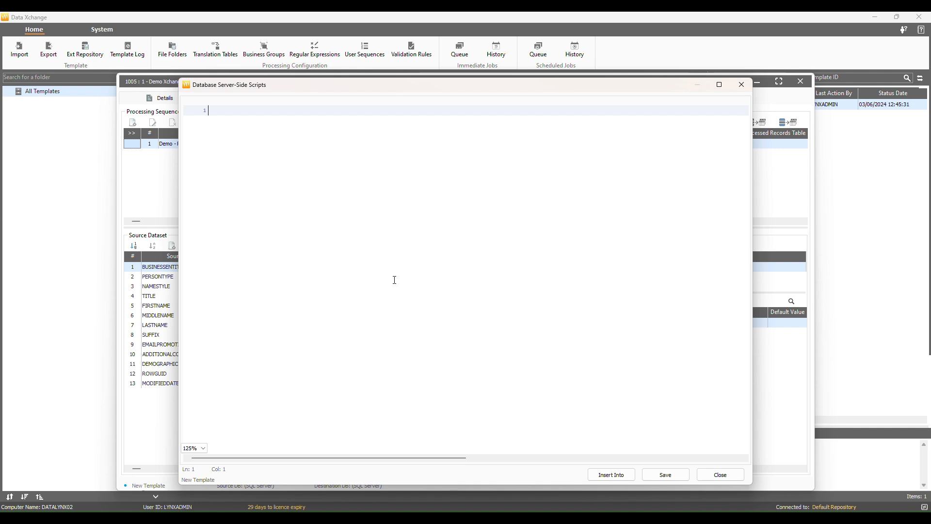
pyautogui.write('Create')
pyautogui.write('able Person')
pyautogui.press('Return')
pyautogui.press('Return')
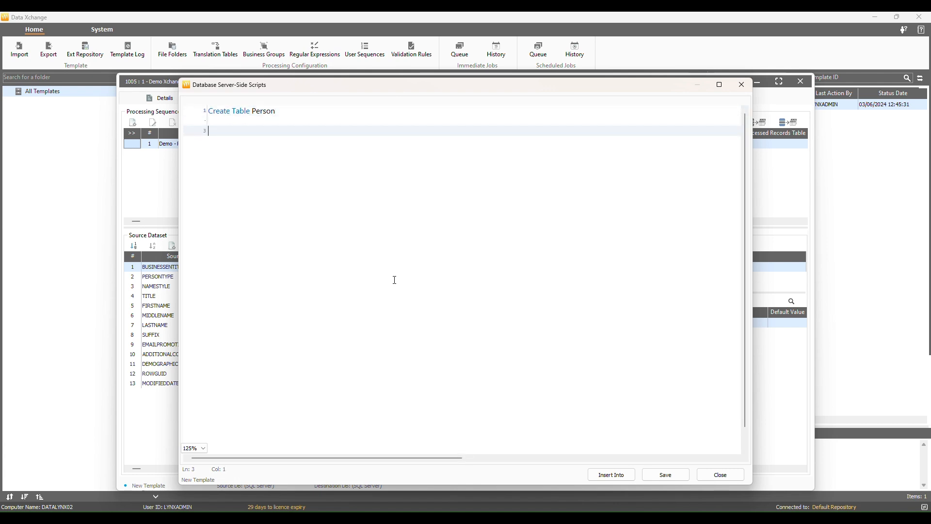
pyautogui.write('Insert Into')
pyautogui.click(720, 474)
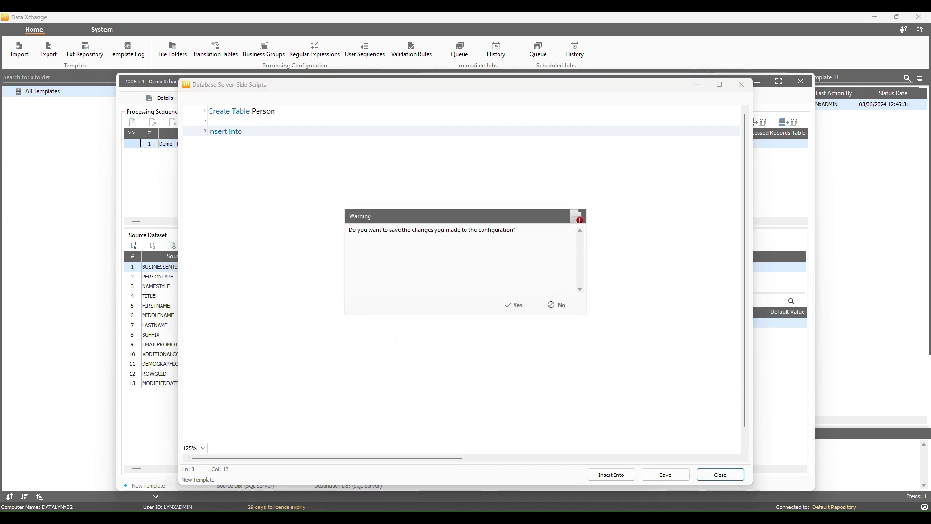
pyautogui.click(557, 305)
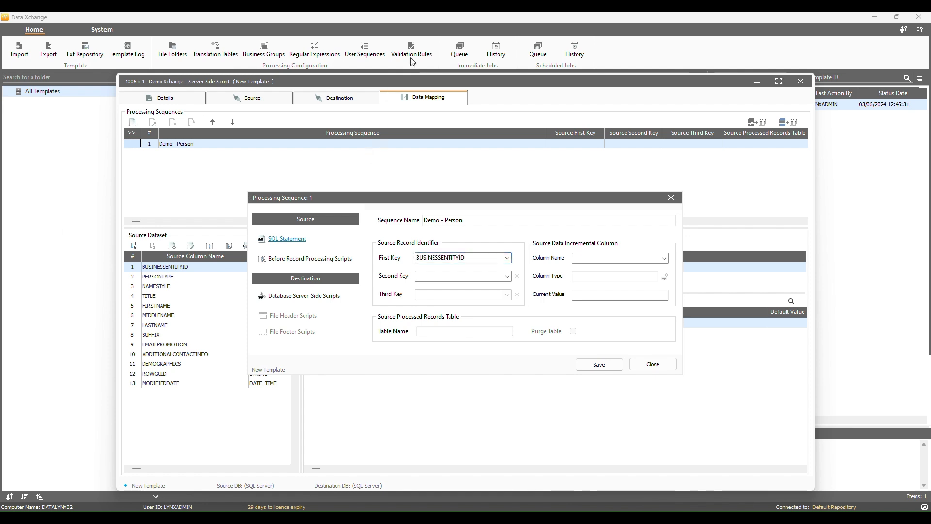
# Save the processing sequence and sort the source dataset columns alphabetically by name.
pyautogui.click(592, 366)
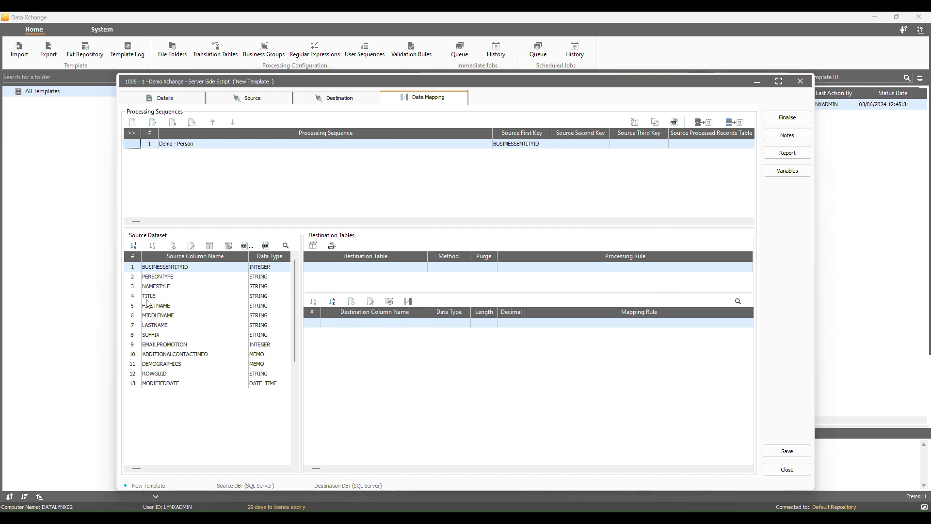
pyautogui.click(154, 247)
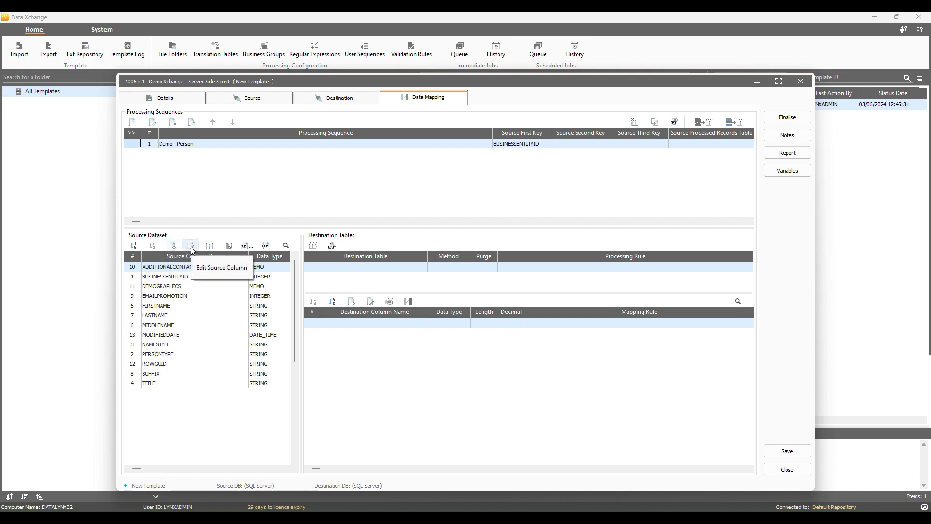
# View the ADDITIONALCONTACTINFO source column's settings without changing them, and review the definitions of all source columns.
pyautogui.click(191, 246)
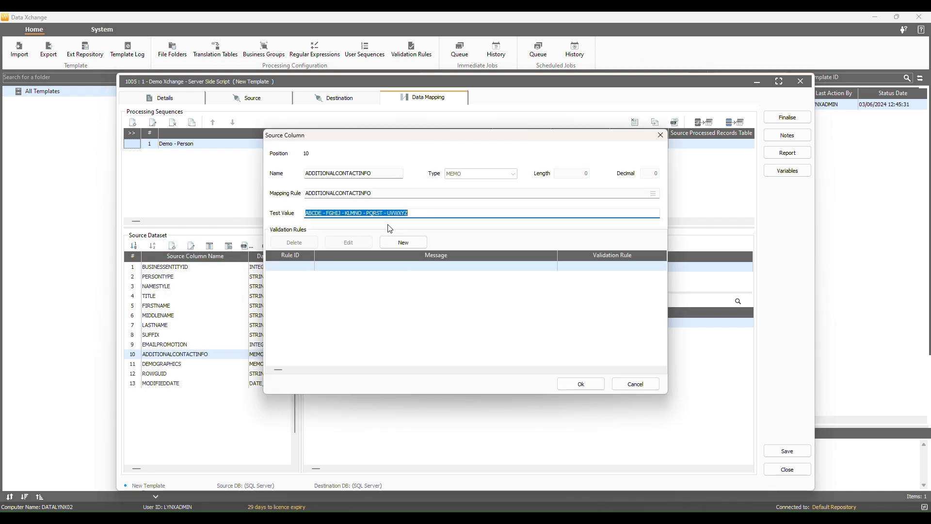
pyautogui.click(635, 383)
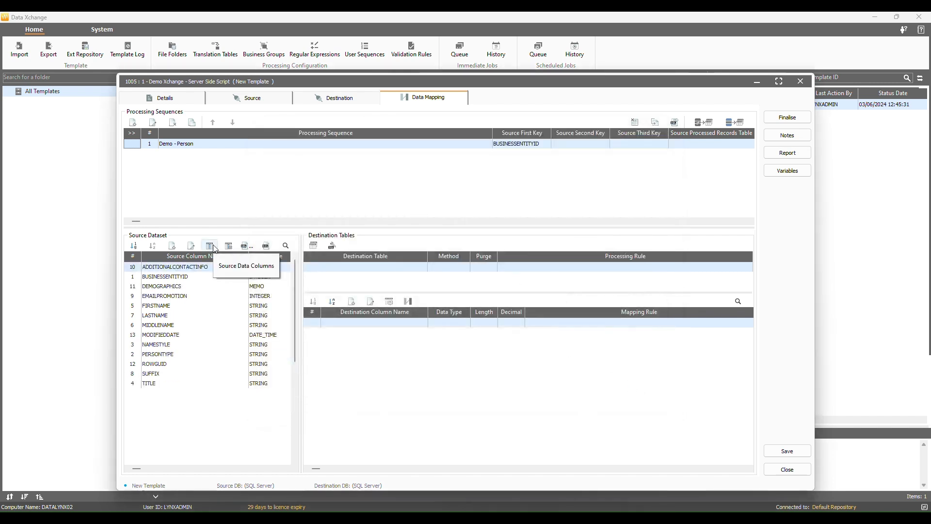
pyautogui.click(215, 247)
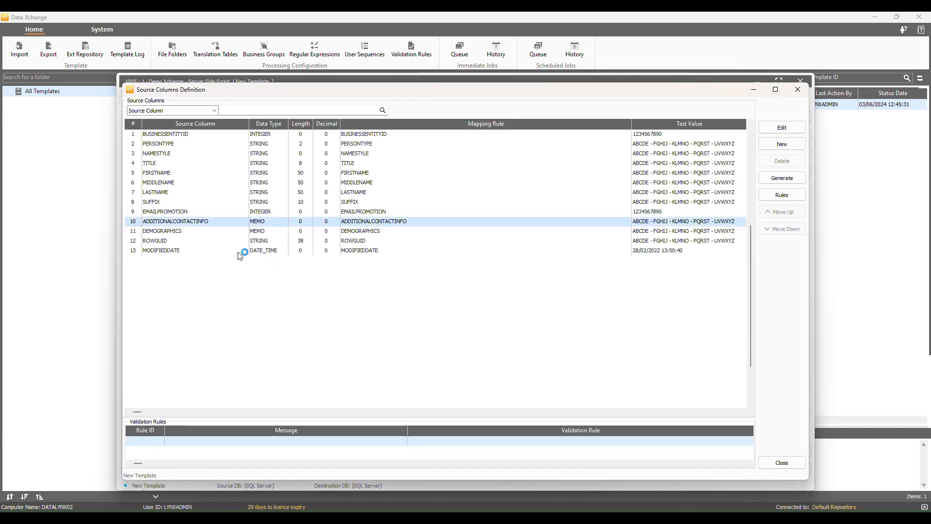
pyautogui.click(782, 463)
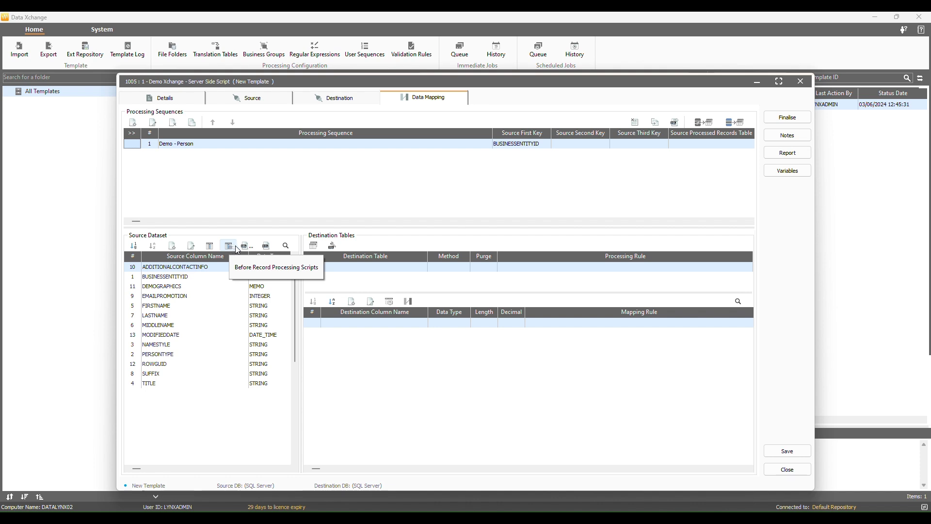
# Generate the DDL scripts for a table named Person from the source dataset, and review them.
pyautogui.click(271, 249)
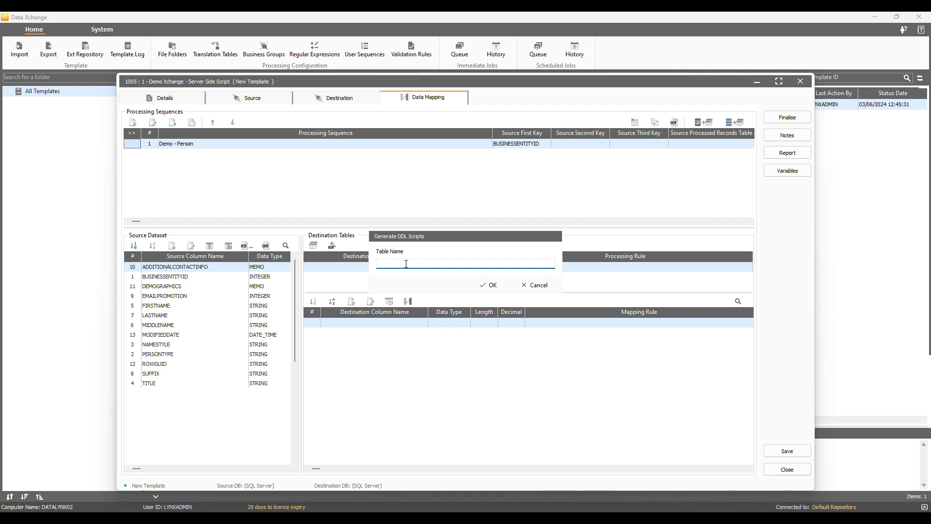
pyautogui.write('Person')
pyautogui.click(487, 285)
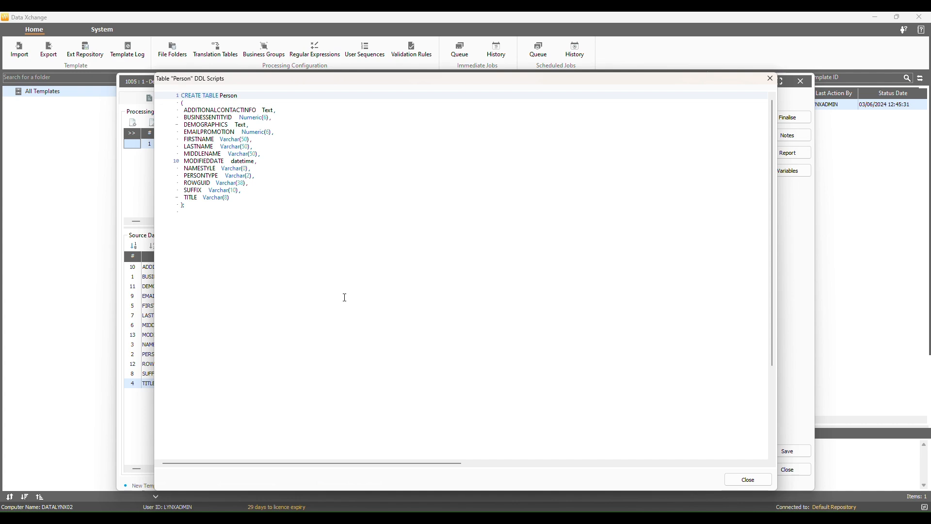
pyautogui.click(746, 480)
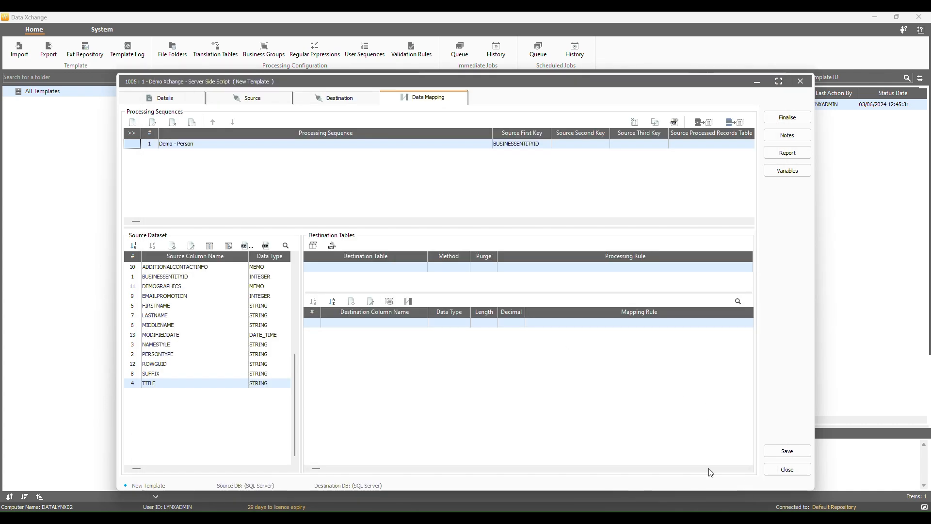
# Search the source dataset for columns containing NAME, stepping through the matches, and close the search.
pyautogui.click(286, 246)
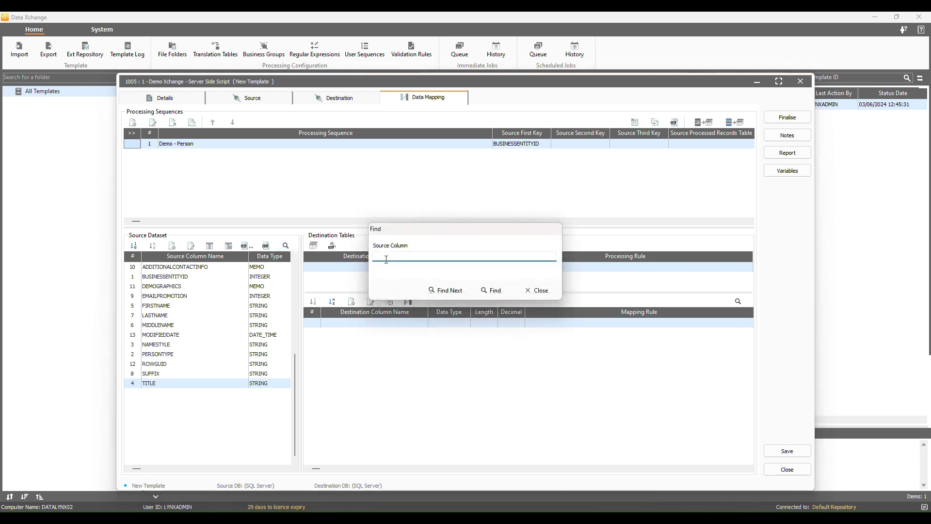
pyautogui.write('NAME')
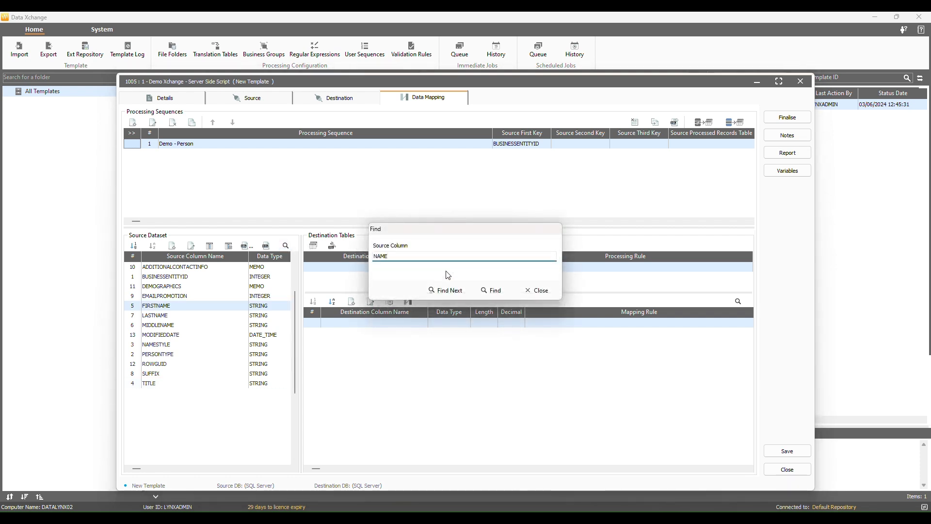
pyautogui.click(452, 290)
pyautogui.click(452, 290)
pyautogui.click(453, 291)
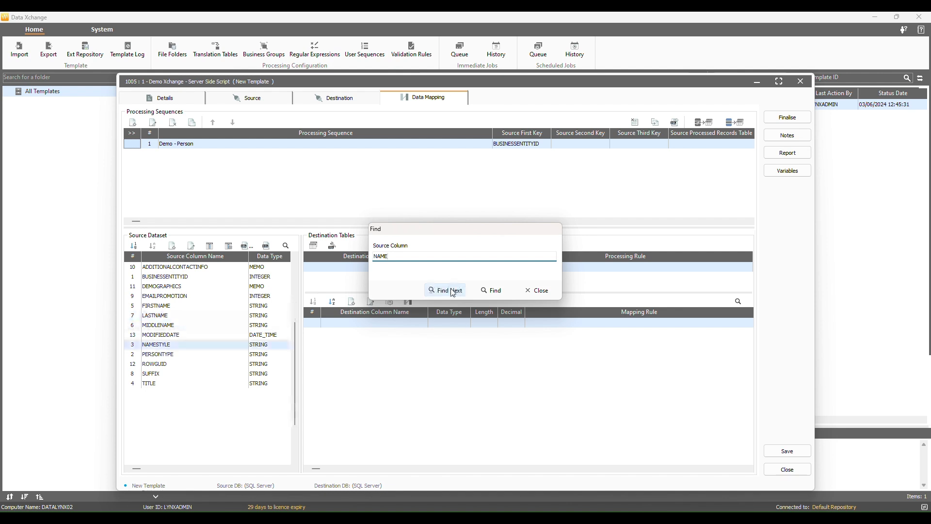
pyautogui.click(453, 294)
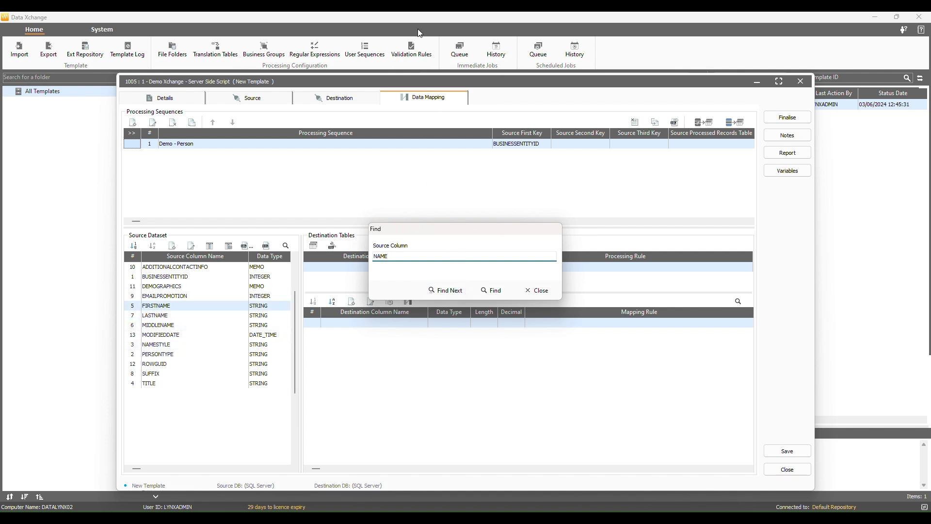
pyautogui.click(542, 291)
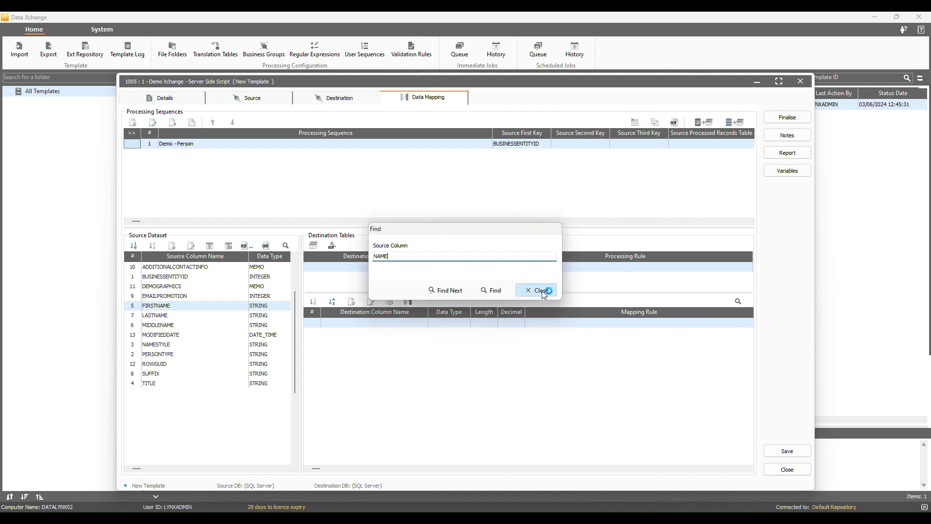